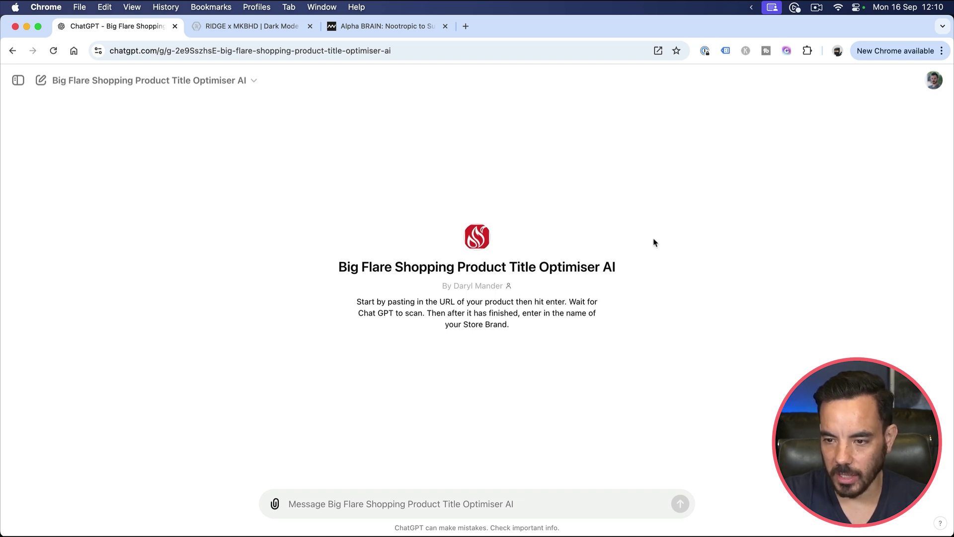
drag(459, 265, 675, 267)
click(695, 264)
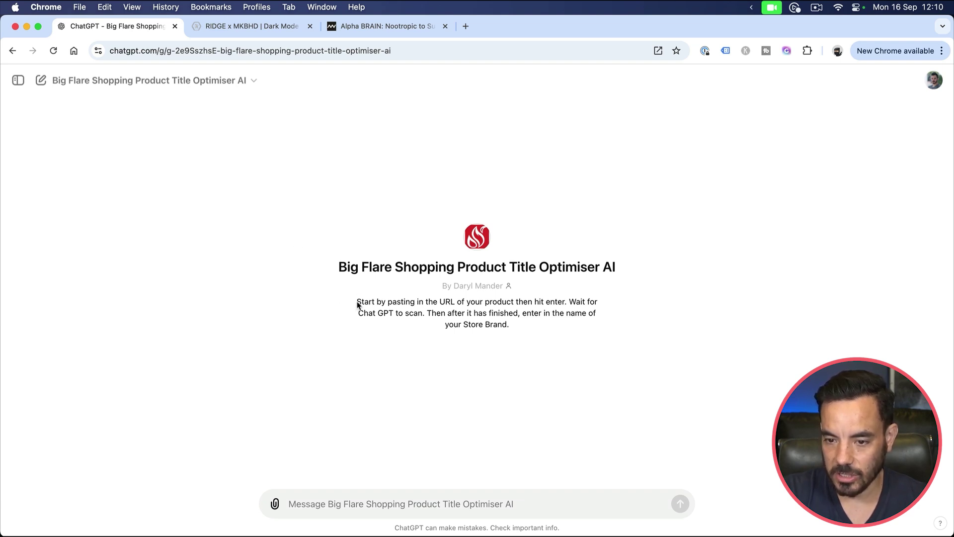
drag(357, 304, 598, 333)
click(598, 333)
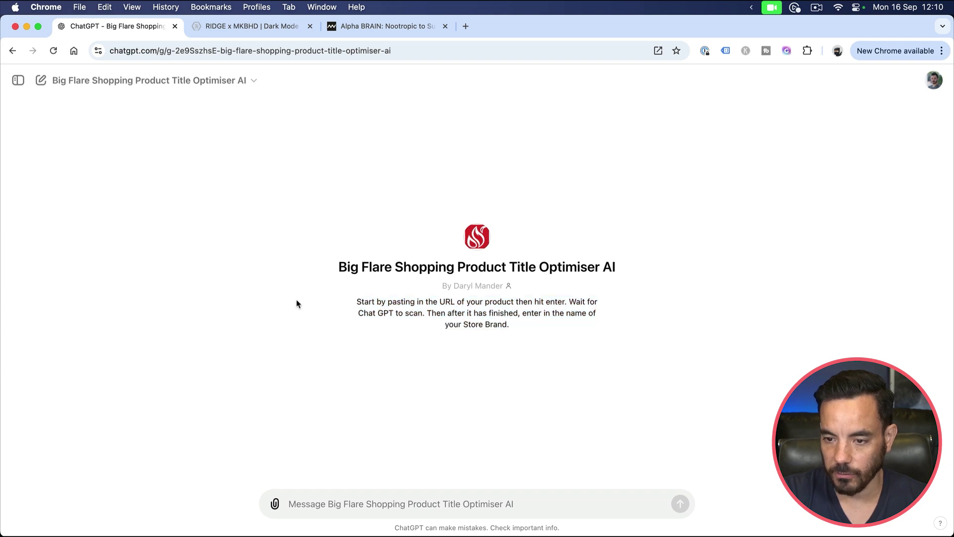
drag(297, 304, 639, 309)
click(640, 311)
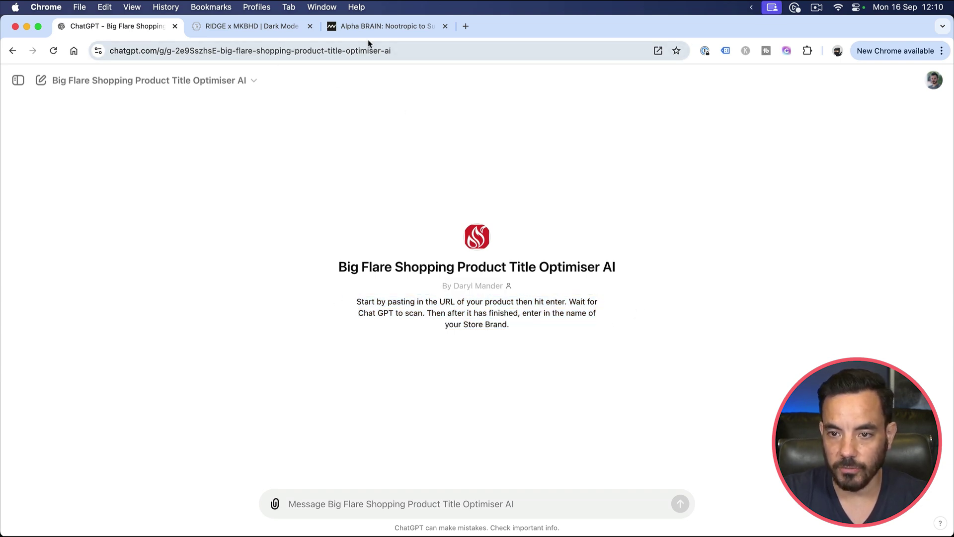
- Show the RIDGE WALLET, MKBHD | Dark Mode product page ($95.00) and highlight its RIDGE WALLET title
click(242, 30)
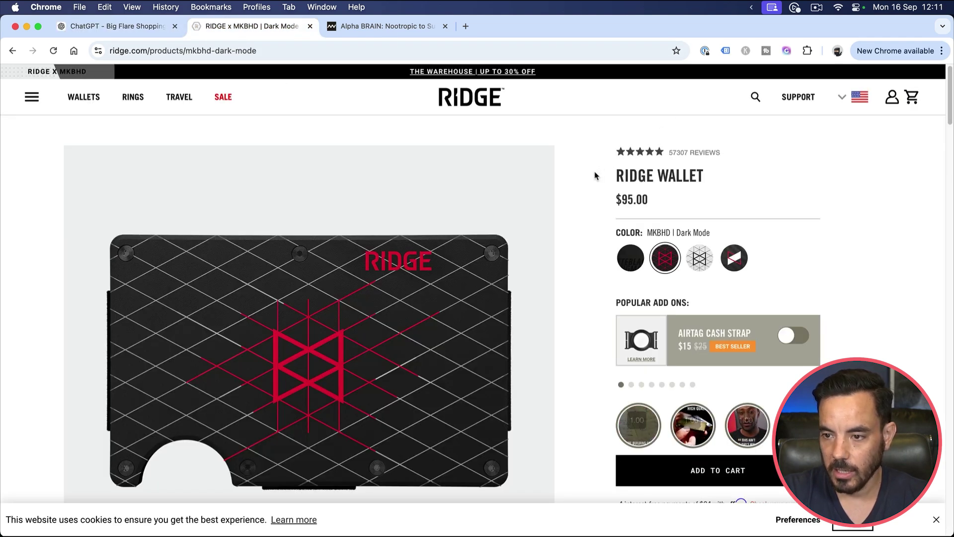
drag(596, 176, 774, 183)
click(814, 174)
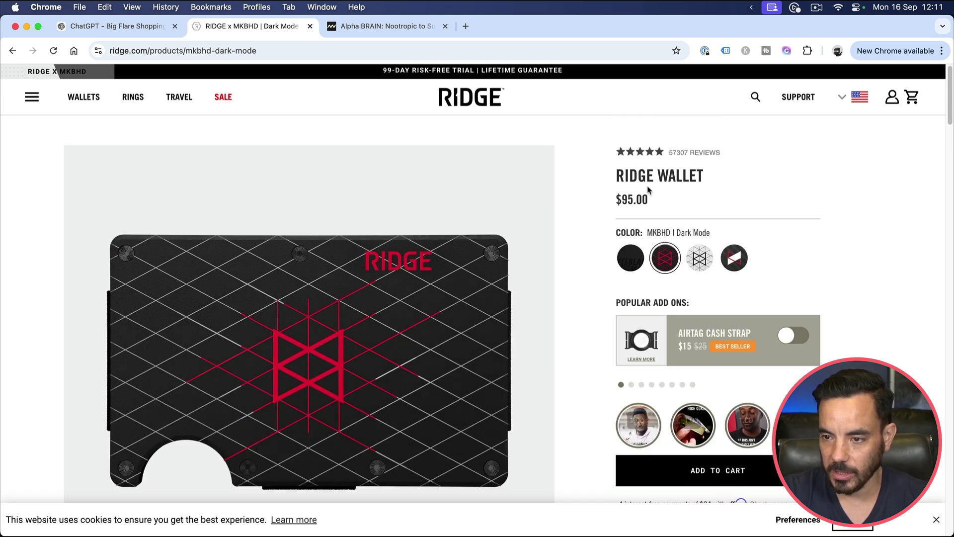
drag(599, 178, 778, 179)
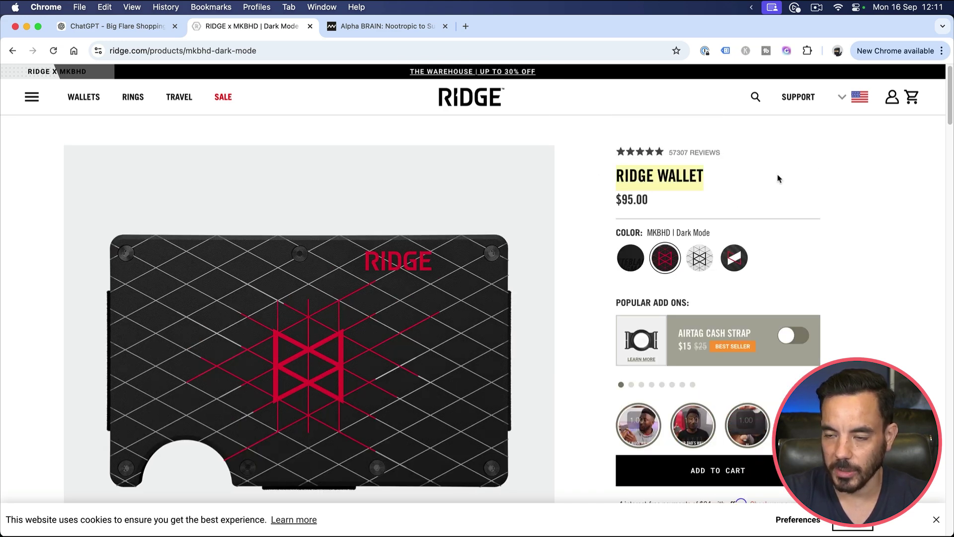
click(792, 167)
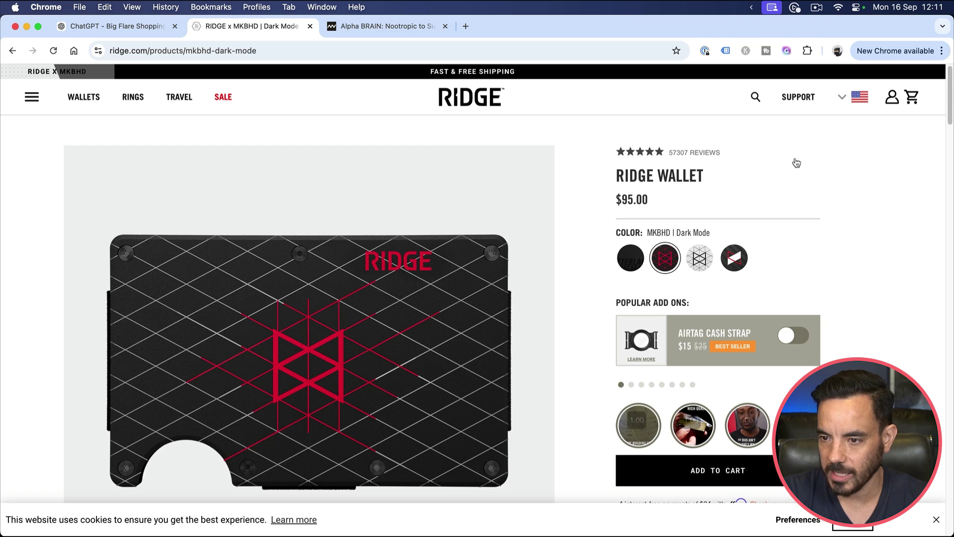
scroll(797, 163, down, 1)
scroll(797, 163, up, 1)
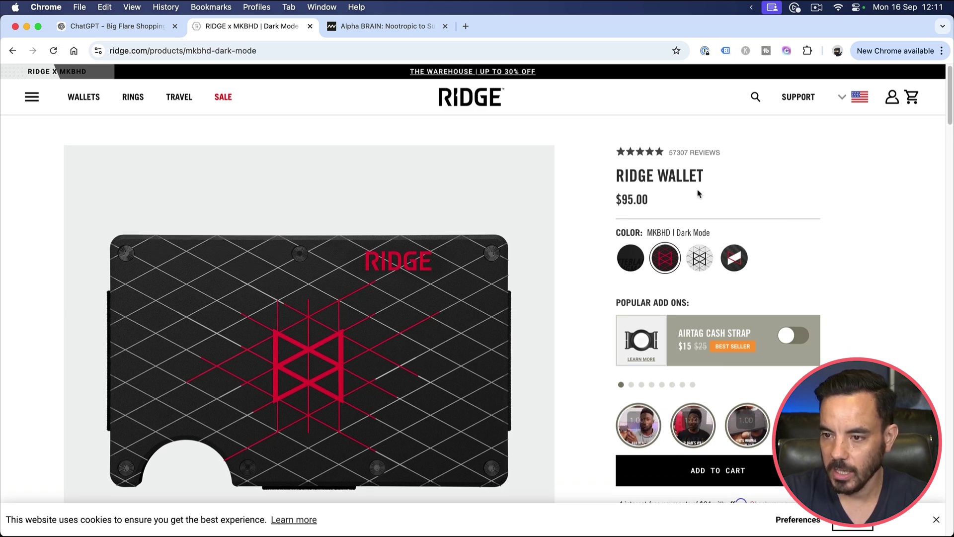
drag(616, 176, 720, 179)
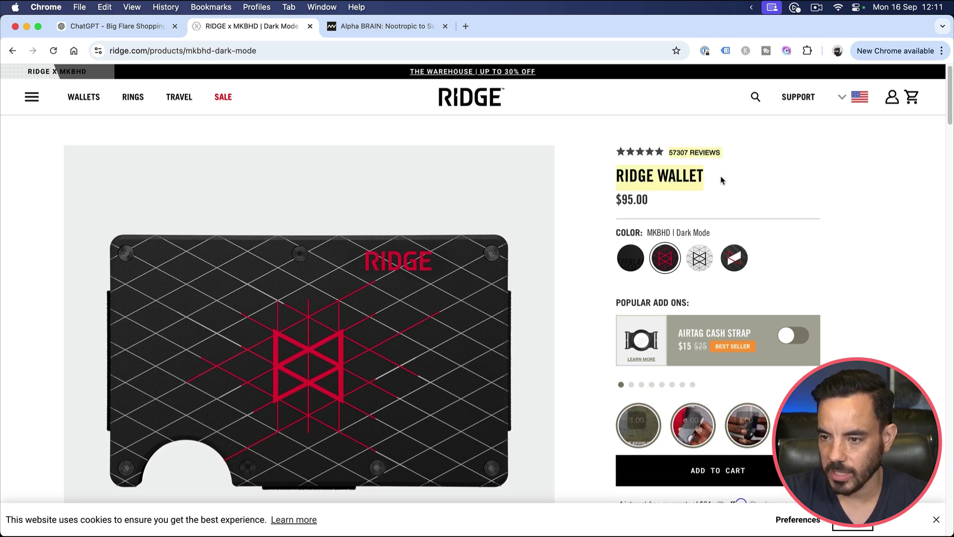
double_click(654, 175)
triple_click(672, 175)
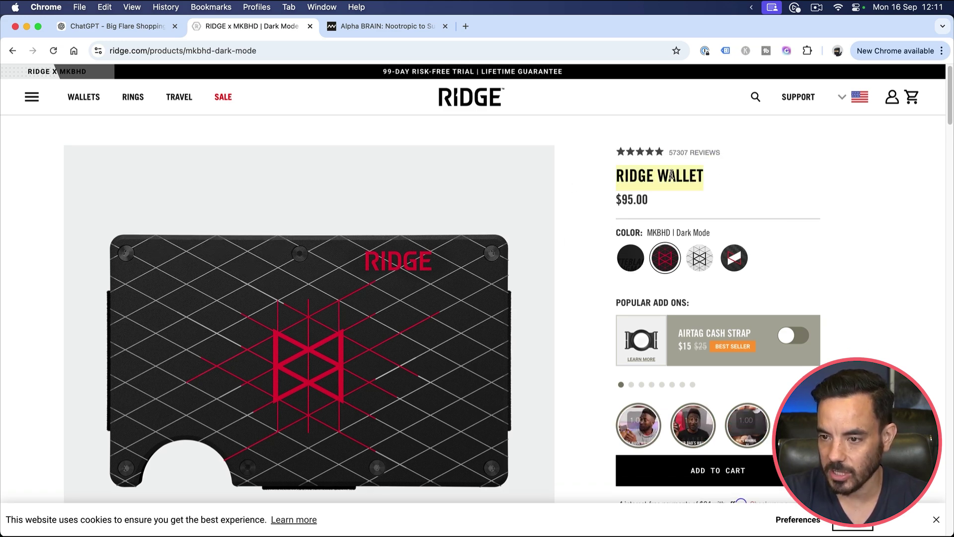
click(764, 173)
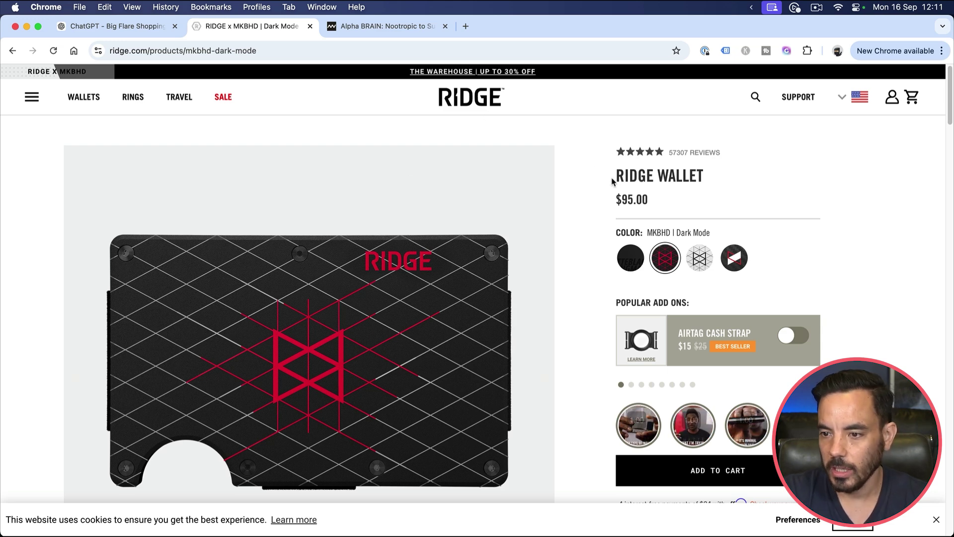
drag(612, 181, 752, 172)
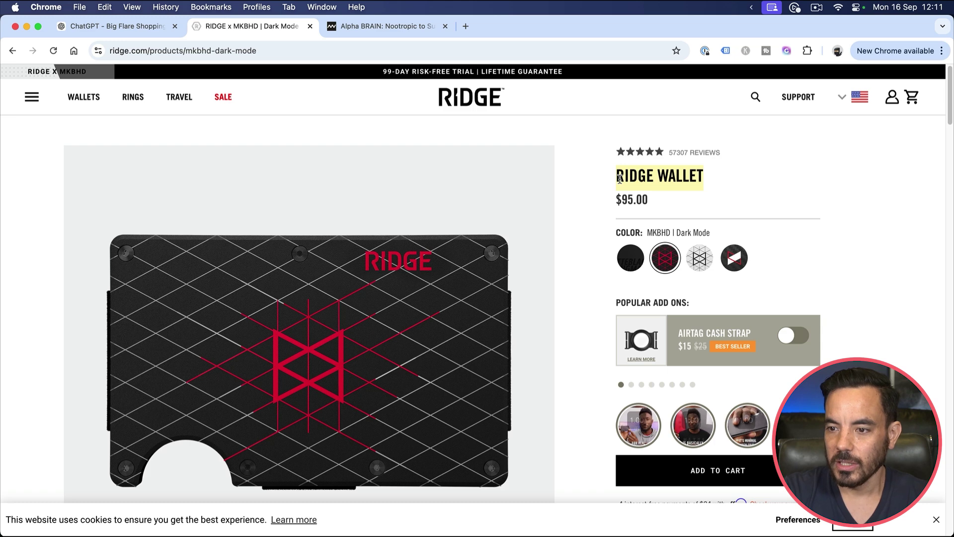
- Paste the Ridge Wallet product URL into the title optimiser GPT chat and send it
click(297, 54)
key(super+c)
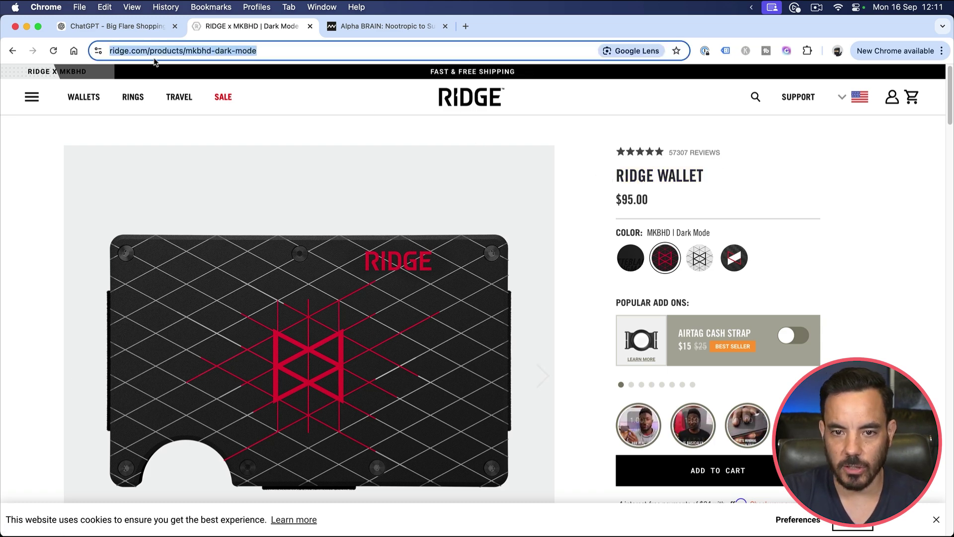
click(134, 27)
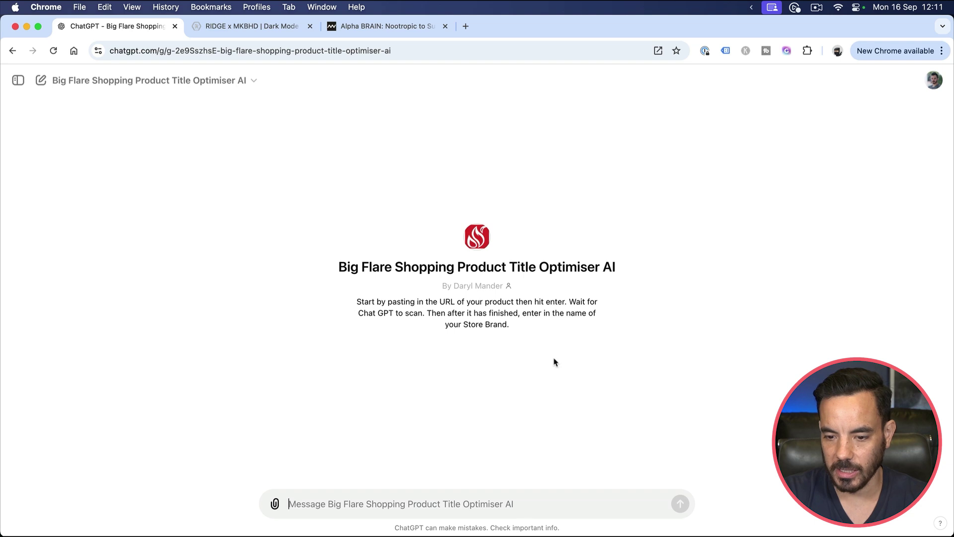
key(super+v)
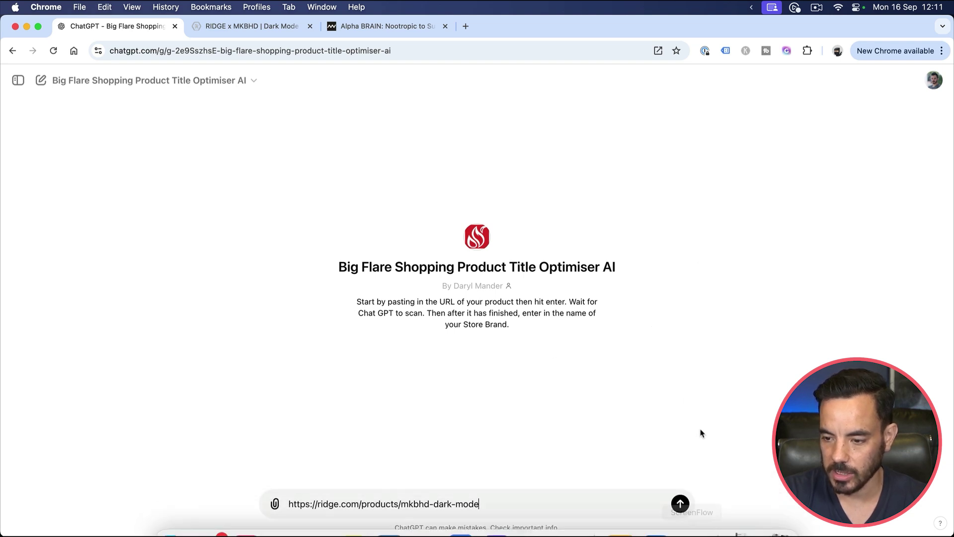
click(685, 499)
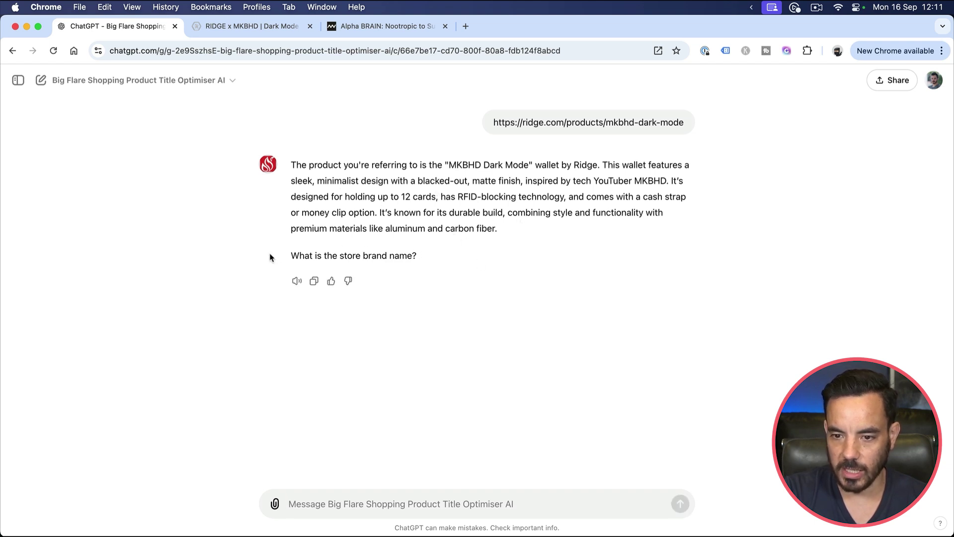
- Read the GPT's product description reply and answer the store brand question with 'Ridge Wallet'
drag(264, 256, 510, 261)
click(497, 305)
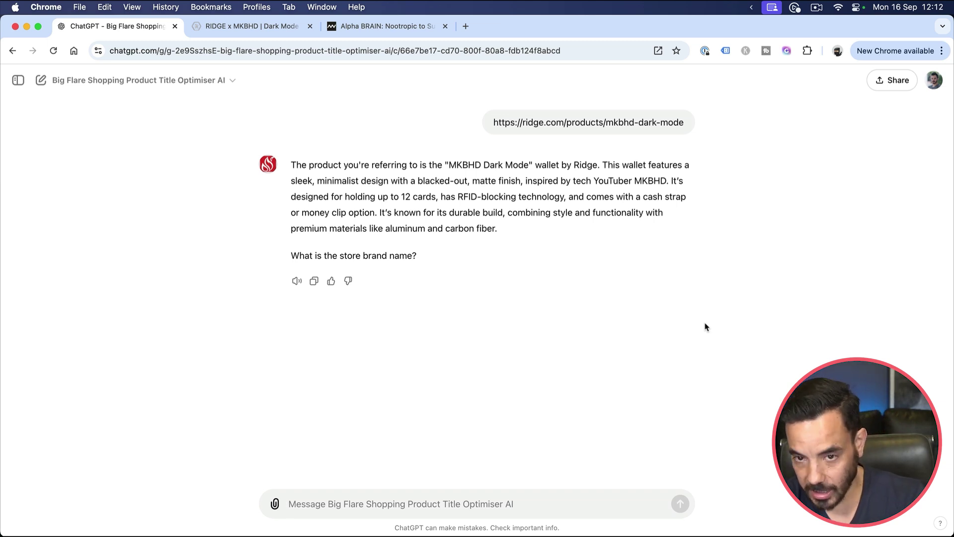
text(Ridge Wall)
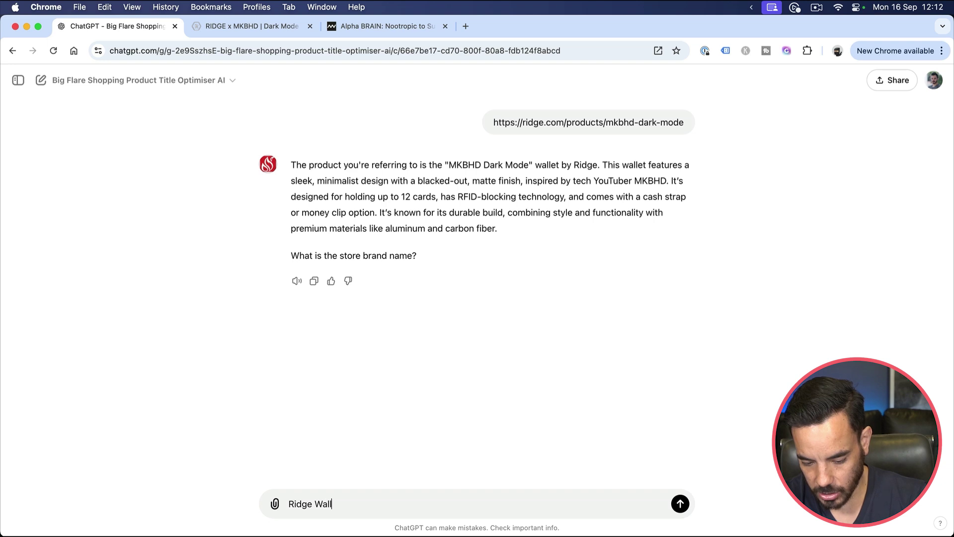
text(et)
key(Return)
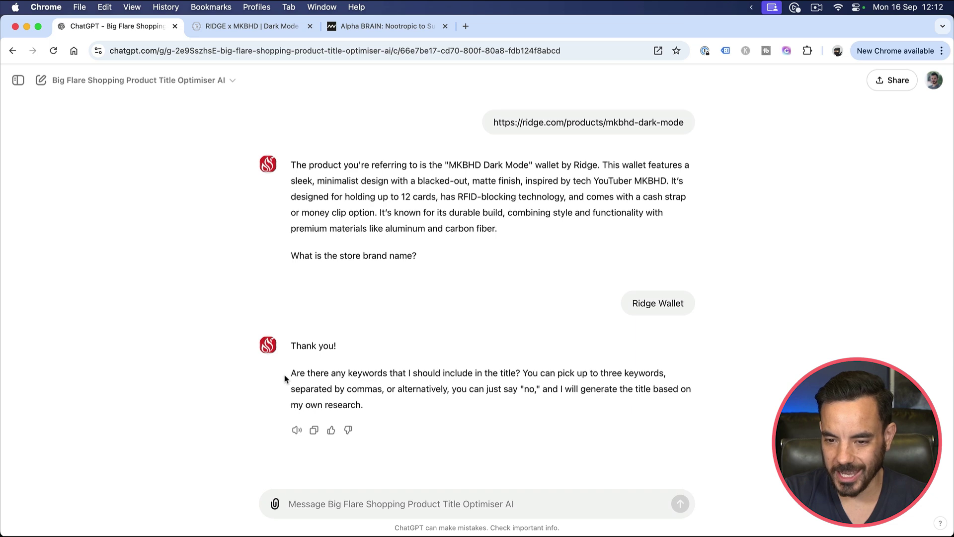
- Highlight the GPT's question asking for up to three comma-separated keywords, or 'no'
drag(285, 378, 522, 372)
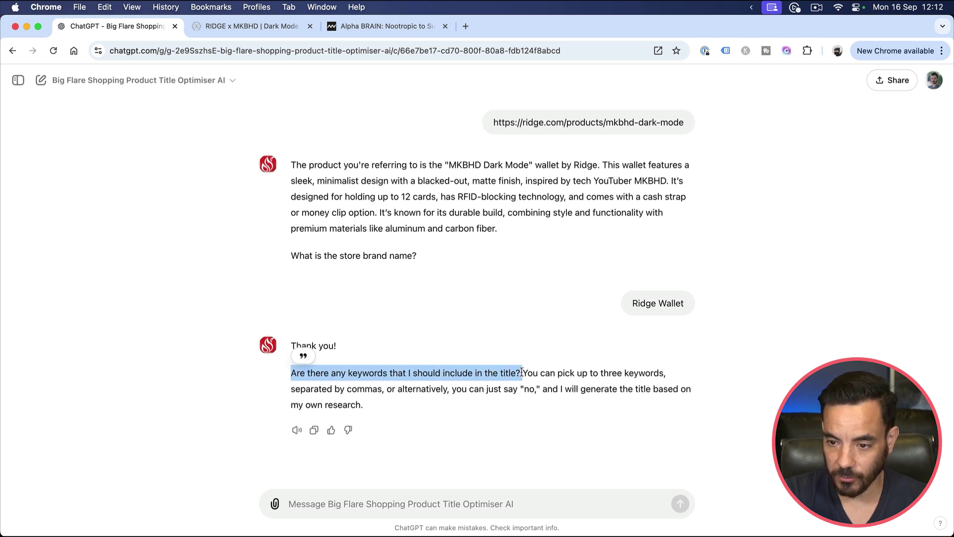
click(527, 372)
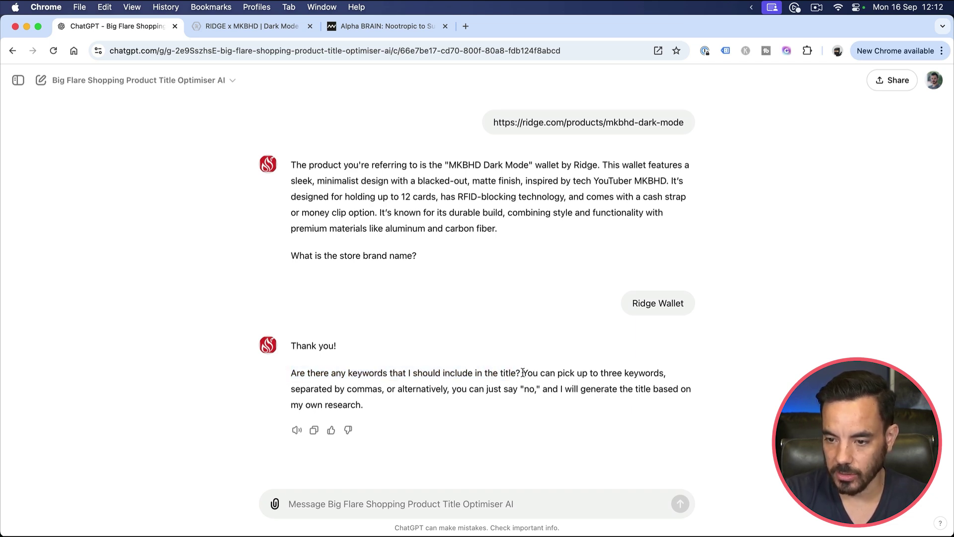
drag(522, 386, 542, 386)
click(547, 386)
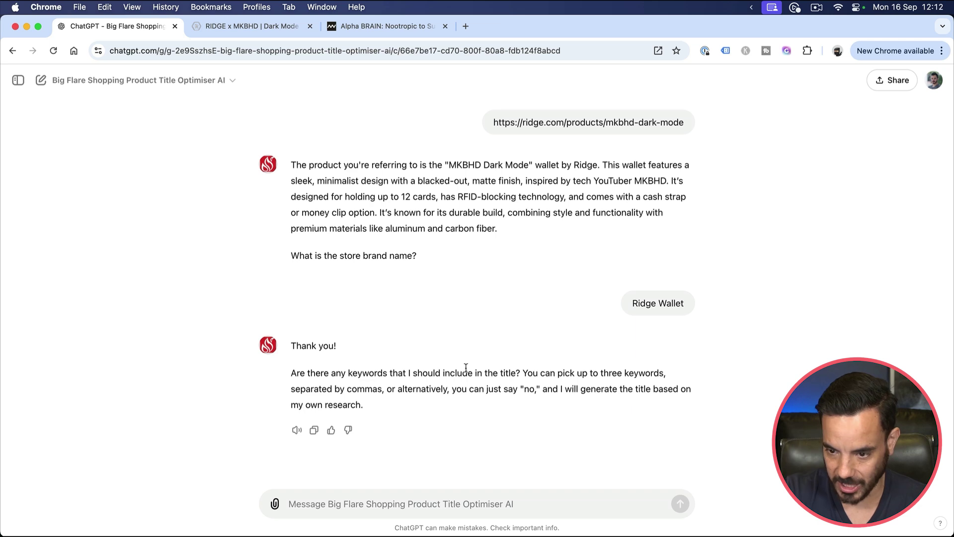
drag(448, 406, 450, 367)
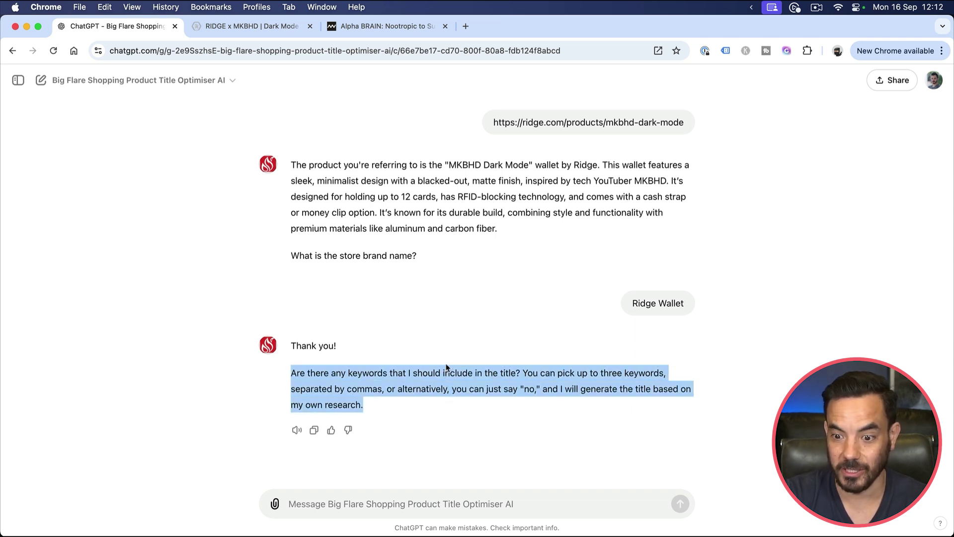
click(457, 352)
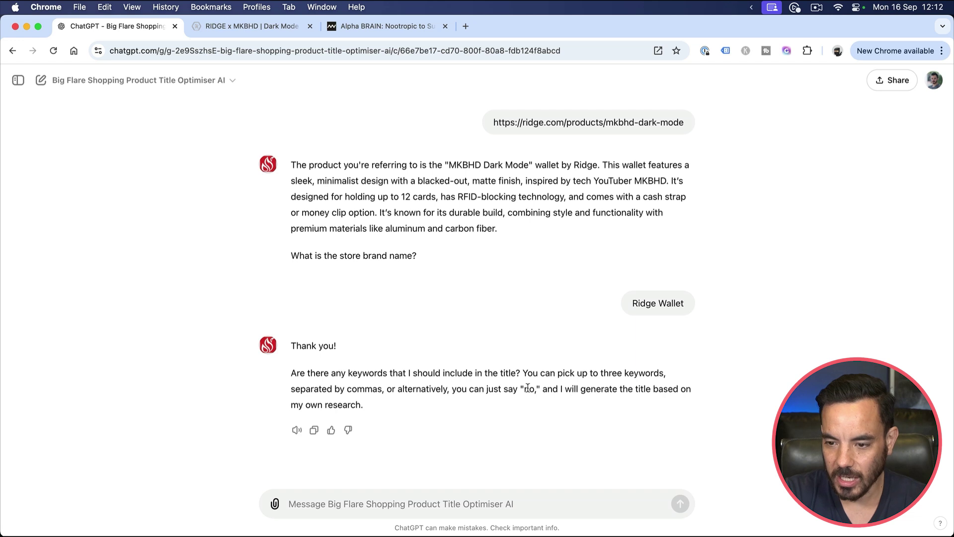
drag(520, 388, 557, 389)
click(530, 417)
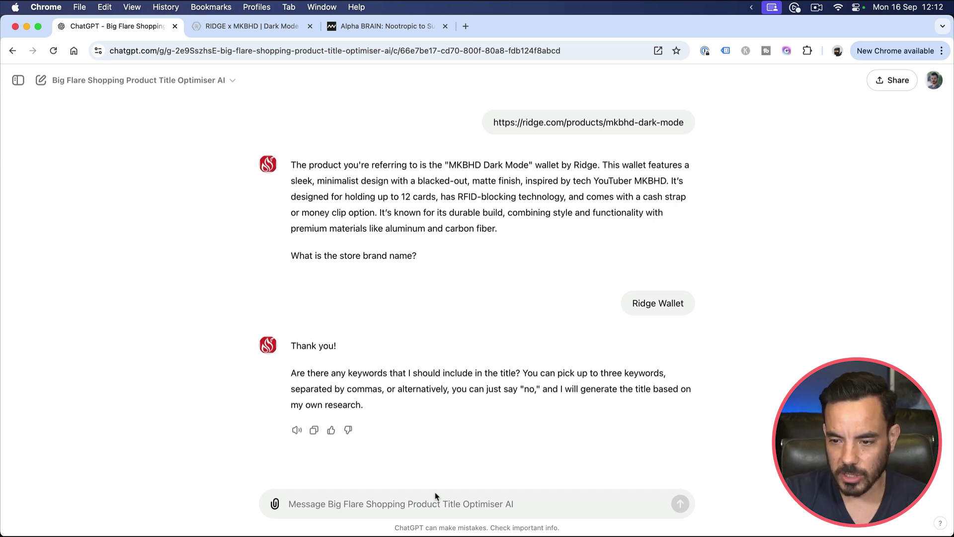
- Reply 'no' to the keyword question and select the returned 144-character title
text(no)
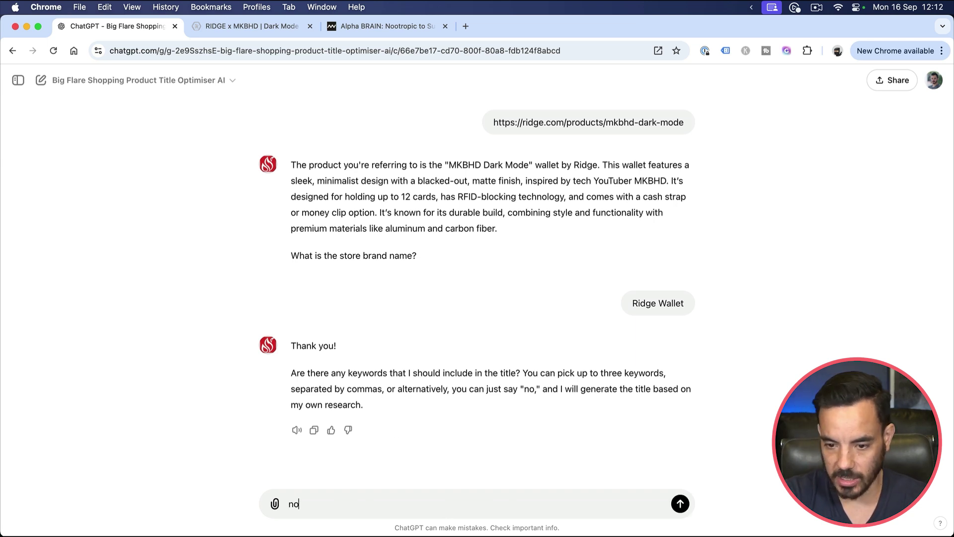
key(Return)
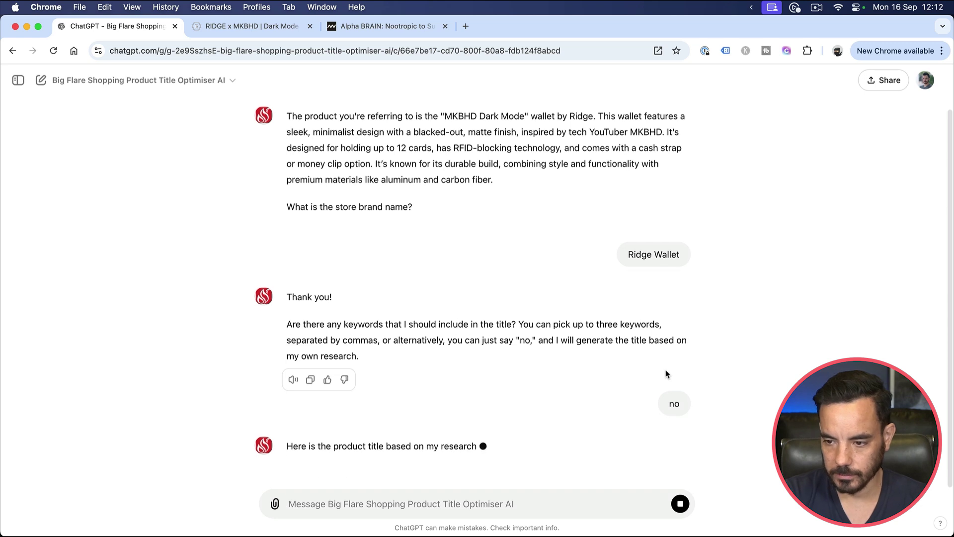
scroll(388, 362, down, 2)
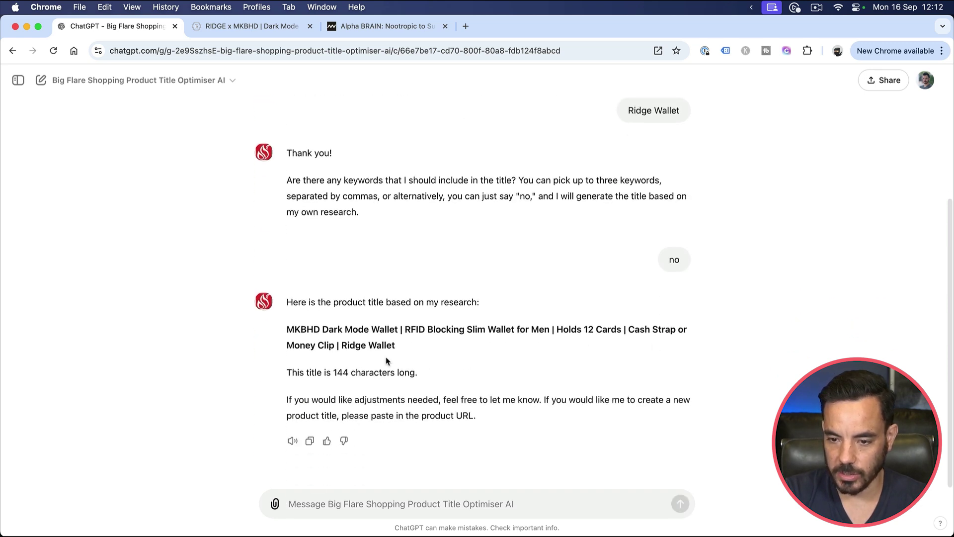
drag(430, 346, 296, 328)
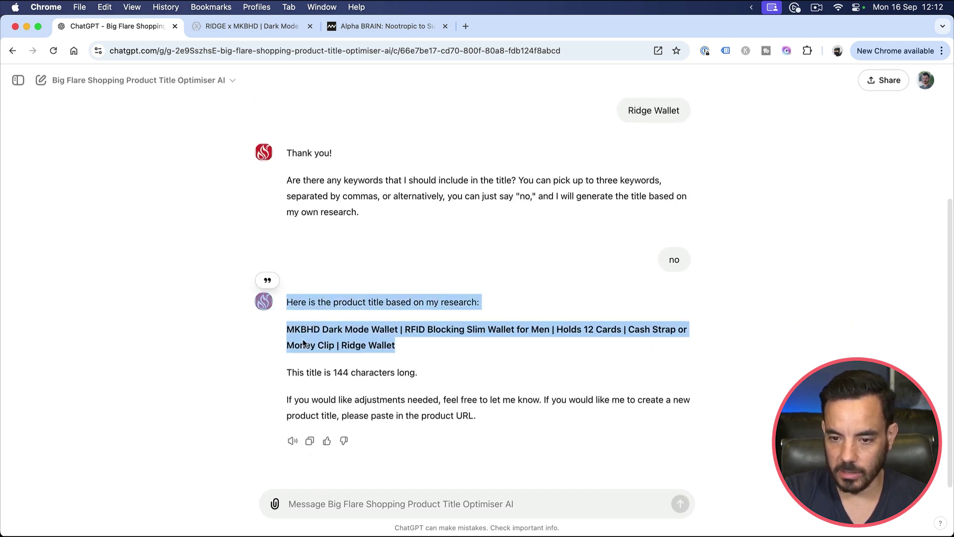
click(304, 343)
drag(288, 326, 437, 351)
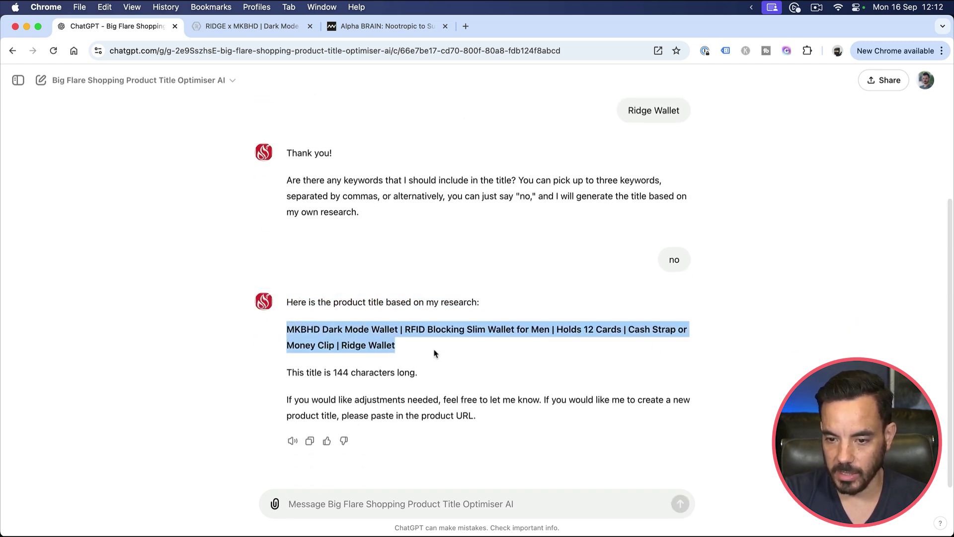
- Highlight the RIDGE WALLET product name on the Ridge product page for comparison
click(274, 25)
click(585, 178)
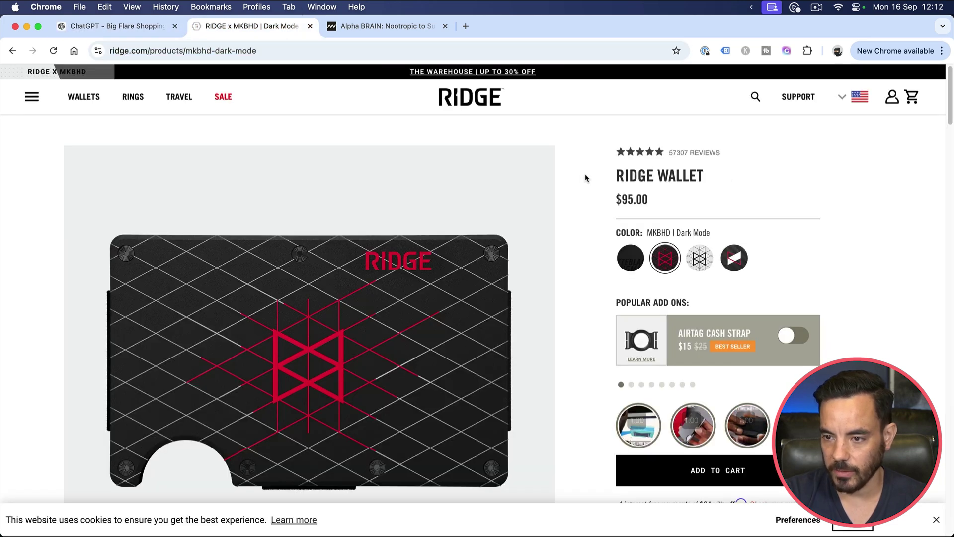
drag(585, 177, 731, 181)
click(733, 181)
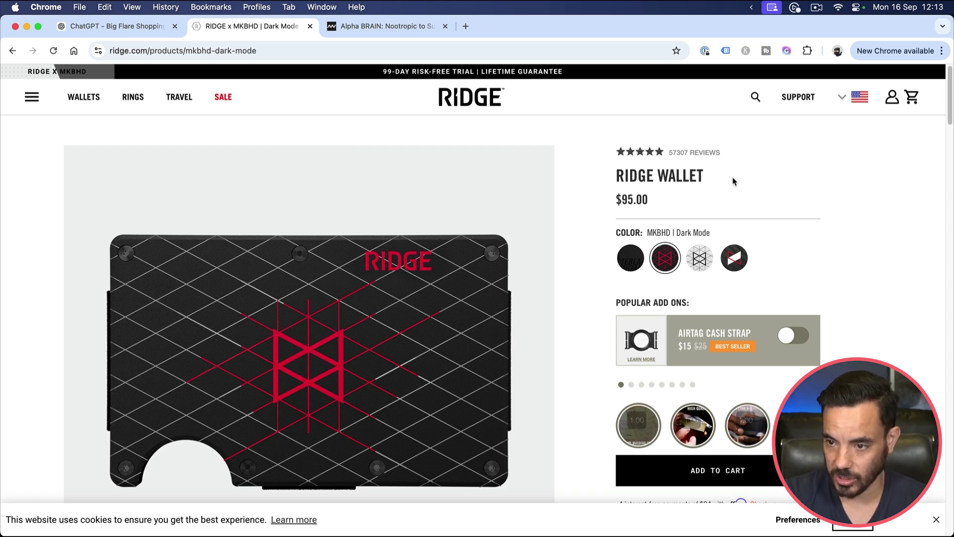
drag(735, 181, 612, 184)
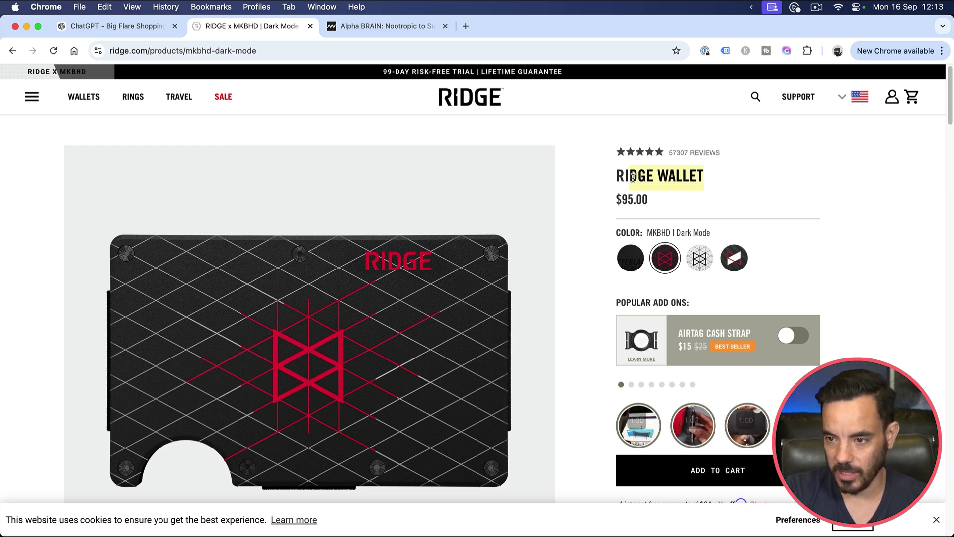
click(598, 176)
- Back in ChatGPT, highlight the title beginning 'MKBHD Dark Mode Wallet | RFID Blocking'
key(super+1)
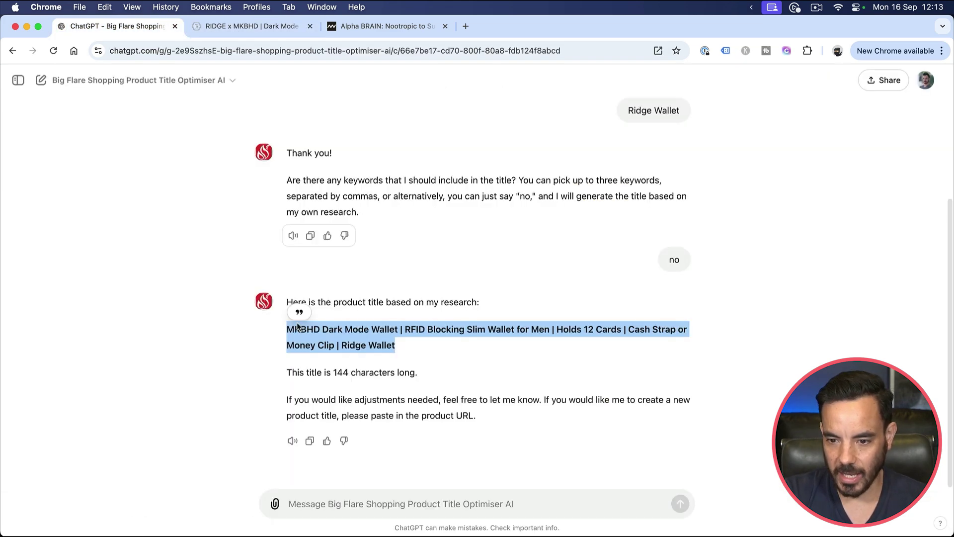
drag(413, 353, 276, 334)
click(276, 336)
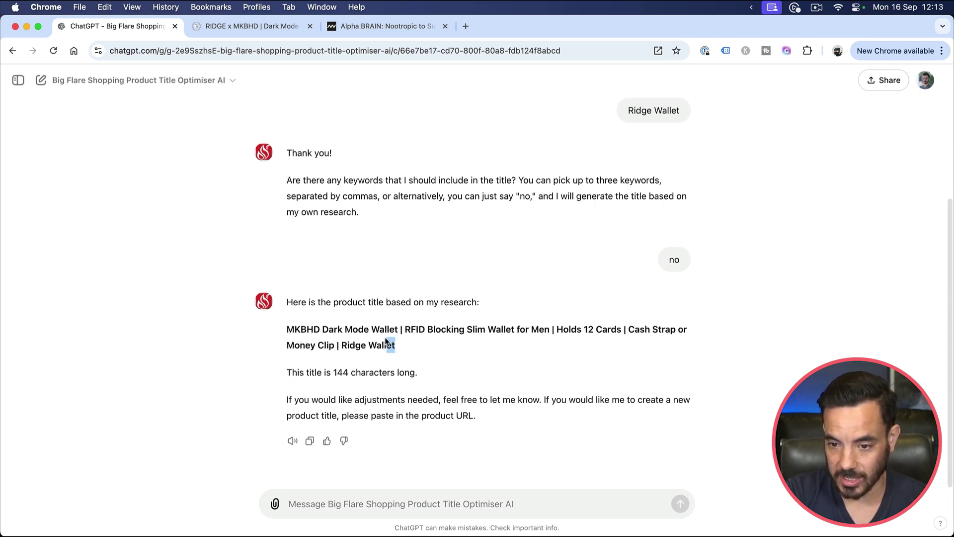
drag(395, 345, 288, 329)
click(246, 350)
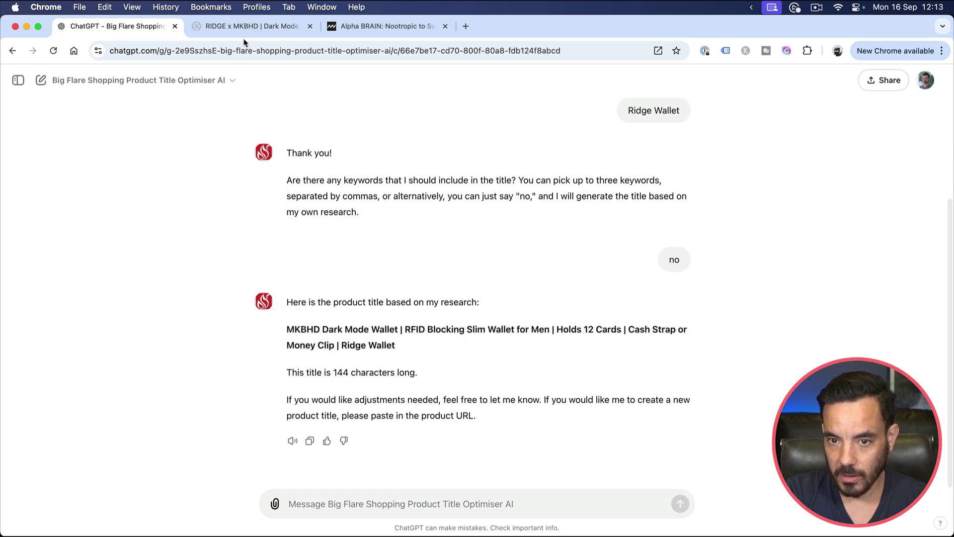
click(252, 26)
drag(615, 175, 705, 177)
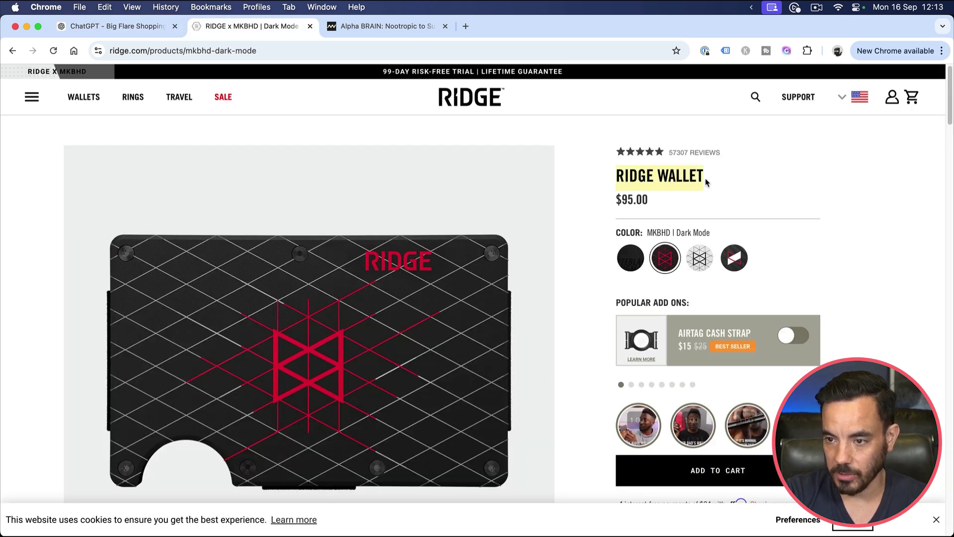
click(720, 180)
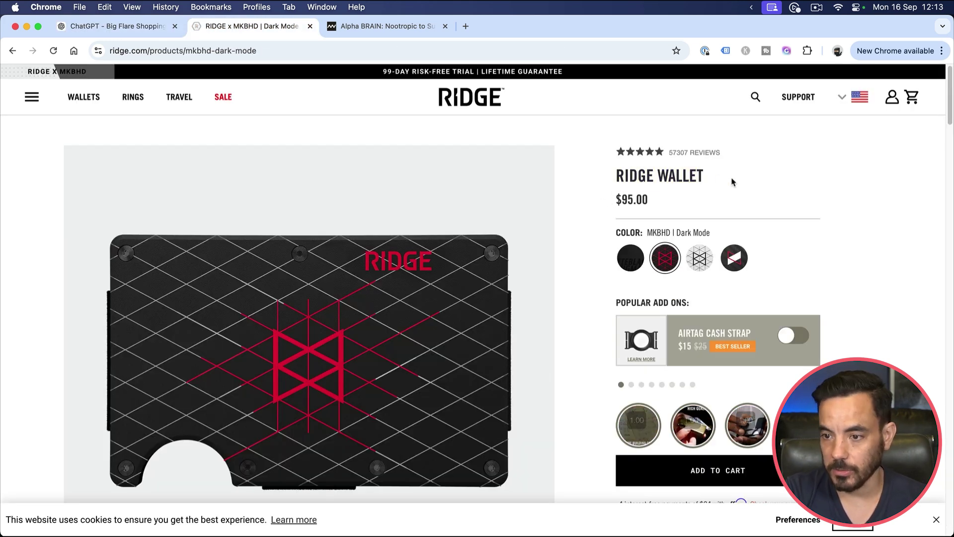
double_click(688, 177)
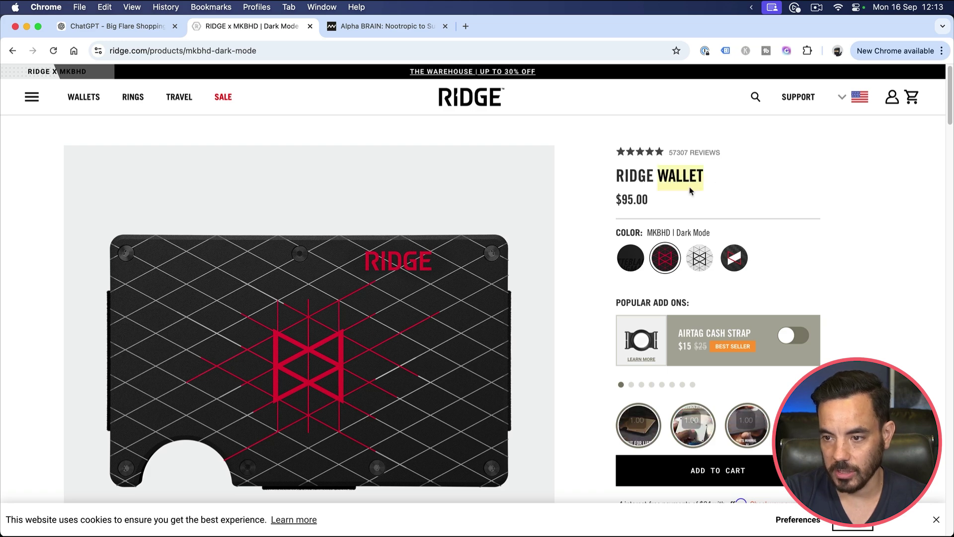
click(629, 175)
double_click(629, 175)
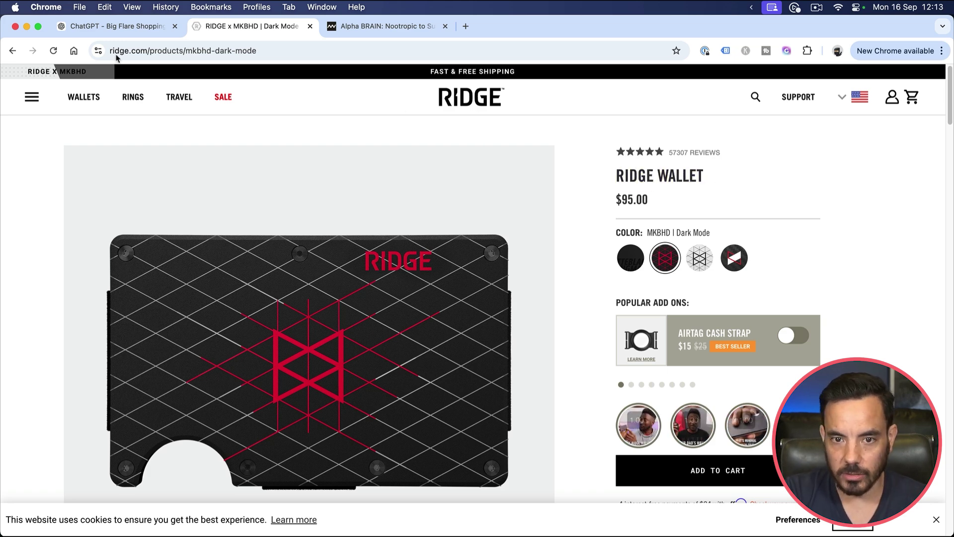
click(117, 28)
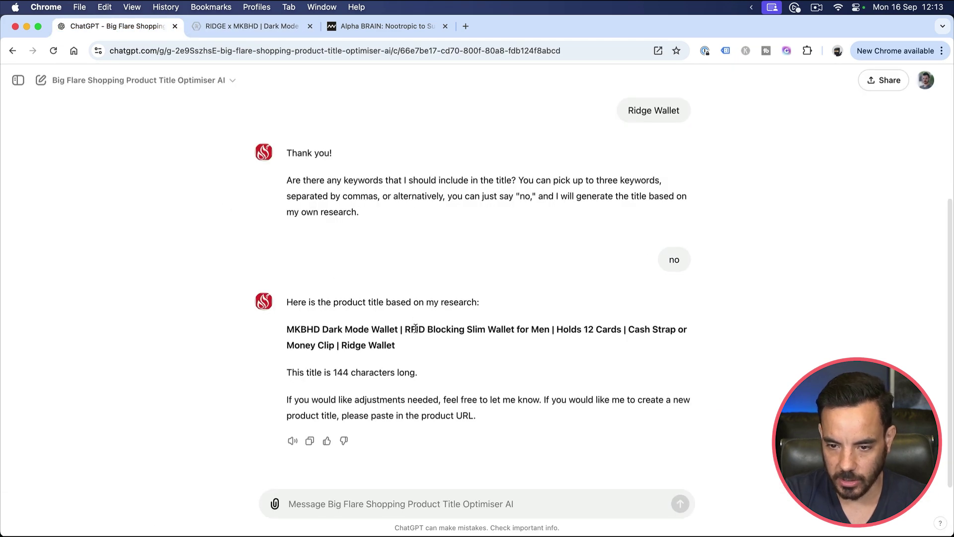
triple_click(289, 332)
double_click(393, 330)
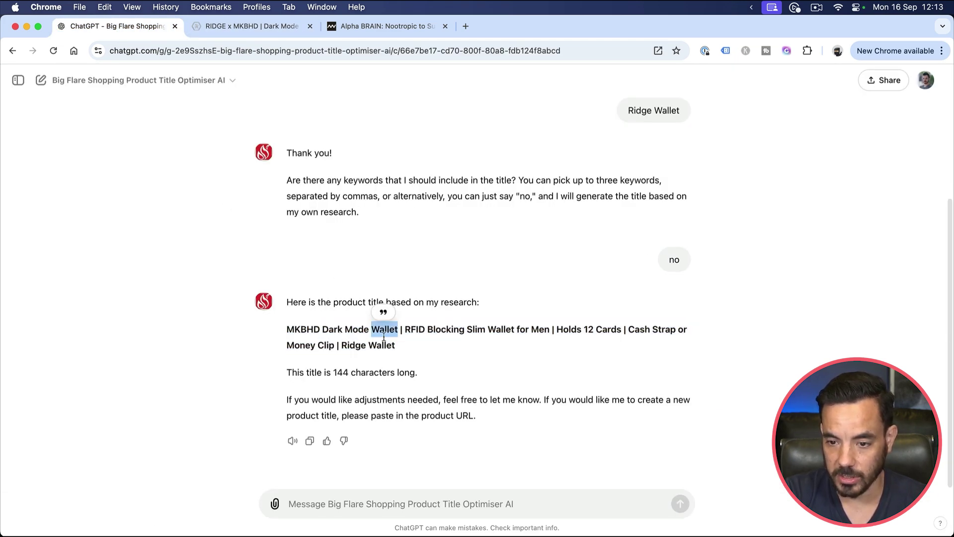
double_click(302, 330)
click(587, 369)
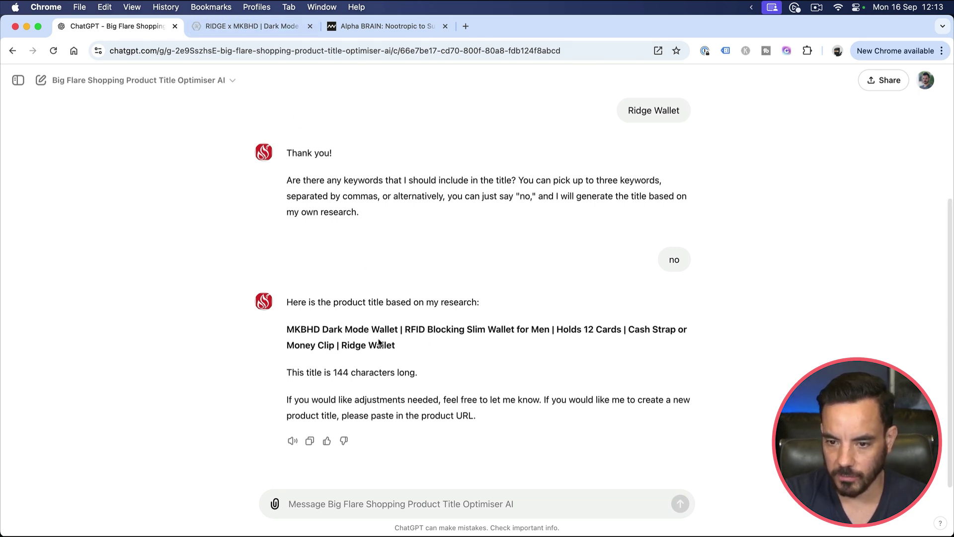
triple_click(300, 329)
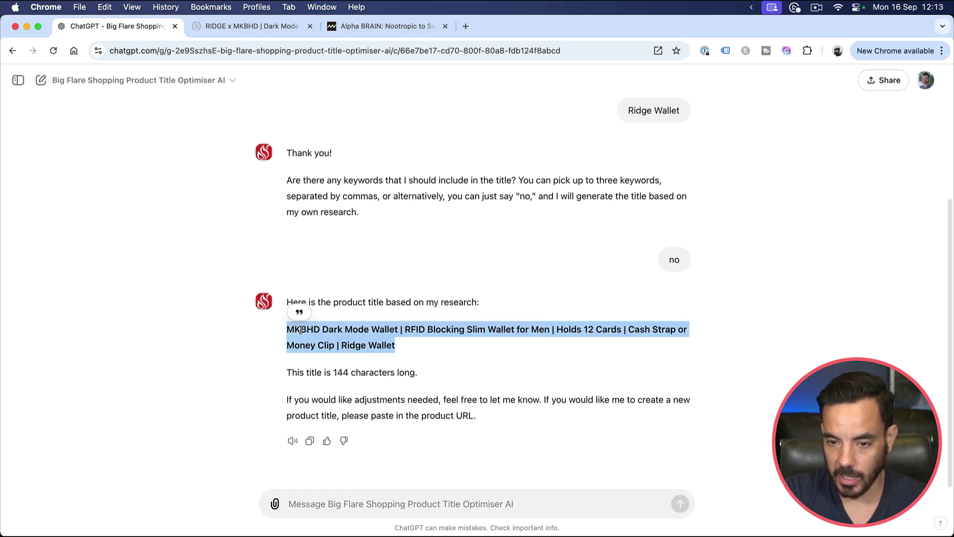
click(305, 332)
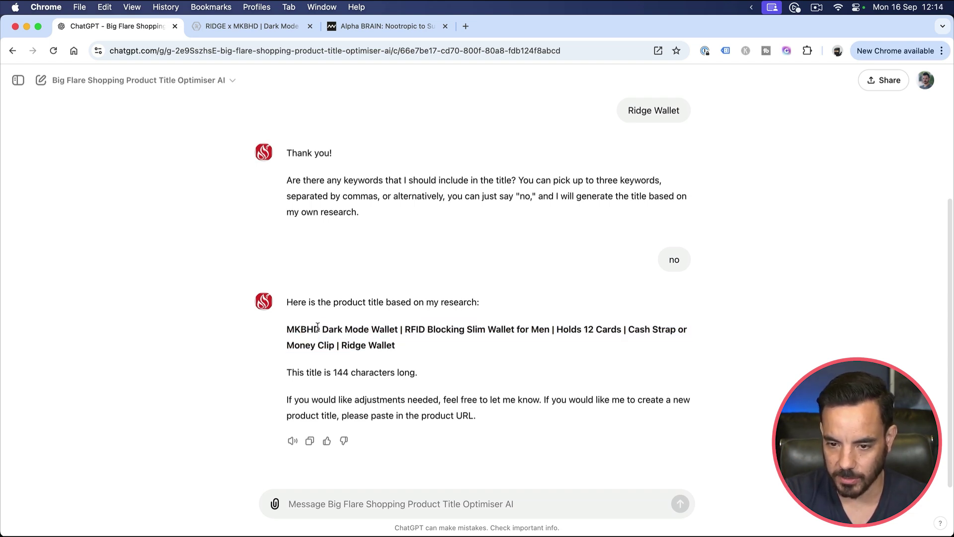
drag(319, 329, 286, 328)
click(296, 332)
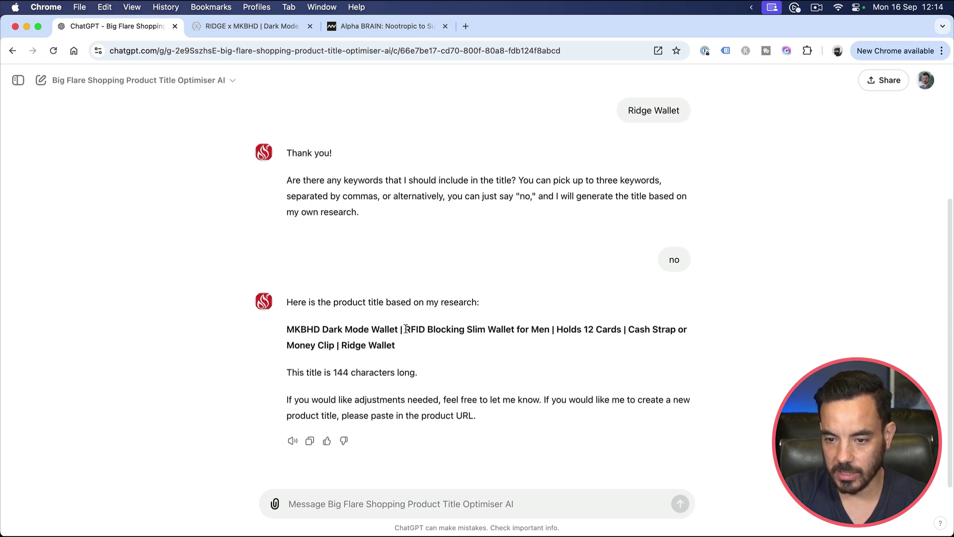
drag(406, 330, 539, 330)
click(467, 354)
click(517, 358)
click(492, 361)
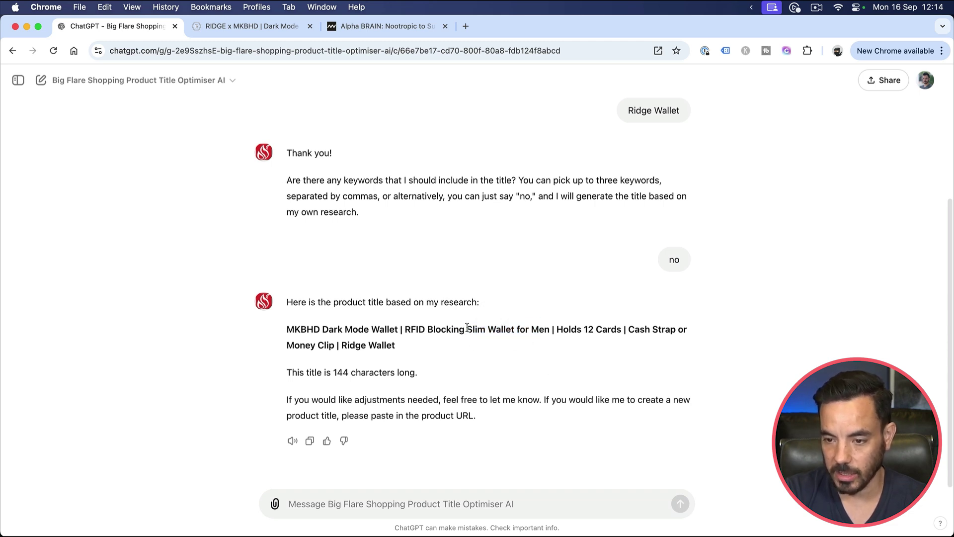
drag(467, 328, 549, 330)
click(519, 388)
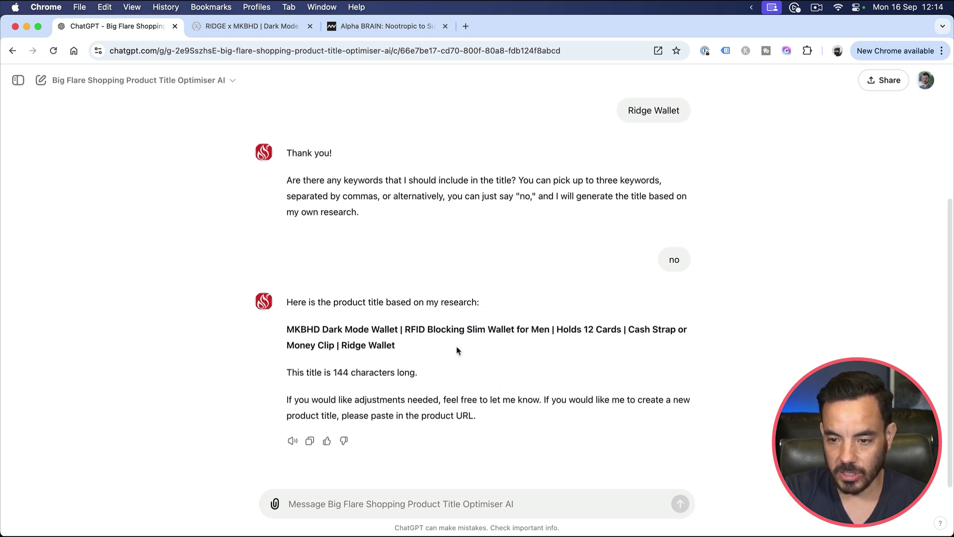
double_click(419, 329)
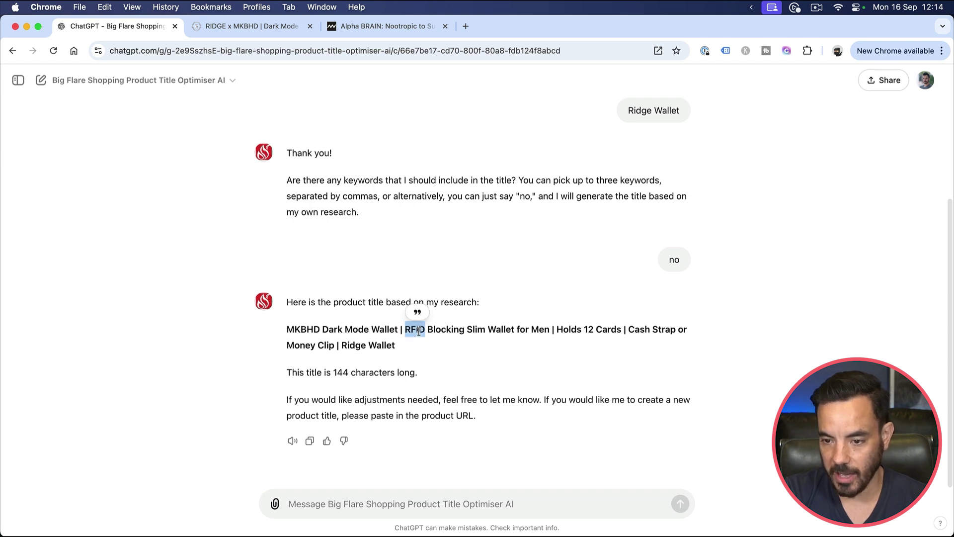
double_click(500, 329)
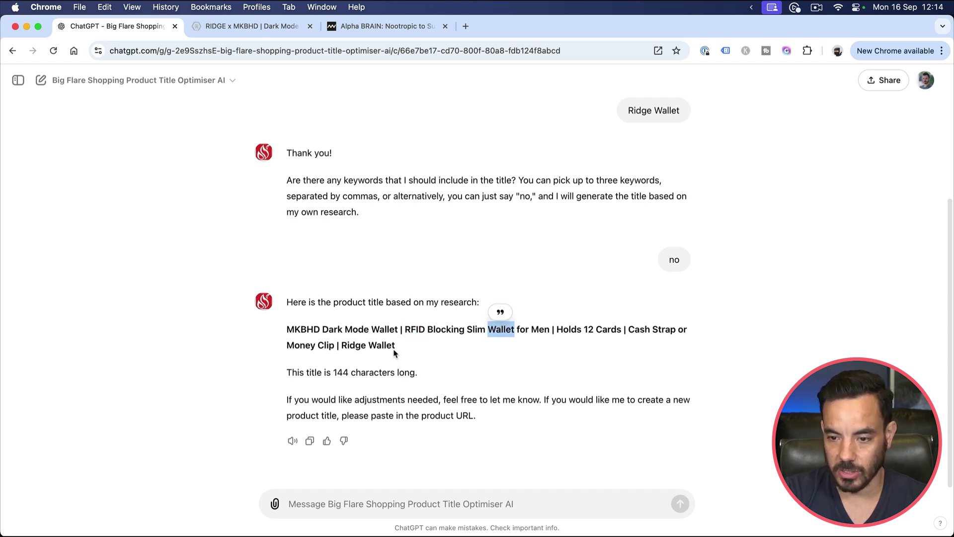
click(403, 330)
double_click(415, 329)
double_click(446, 329)
click(549, 326)
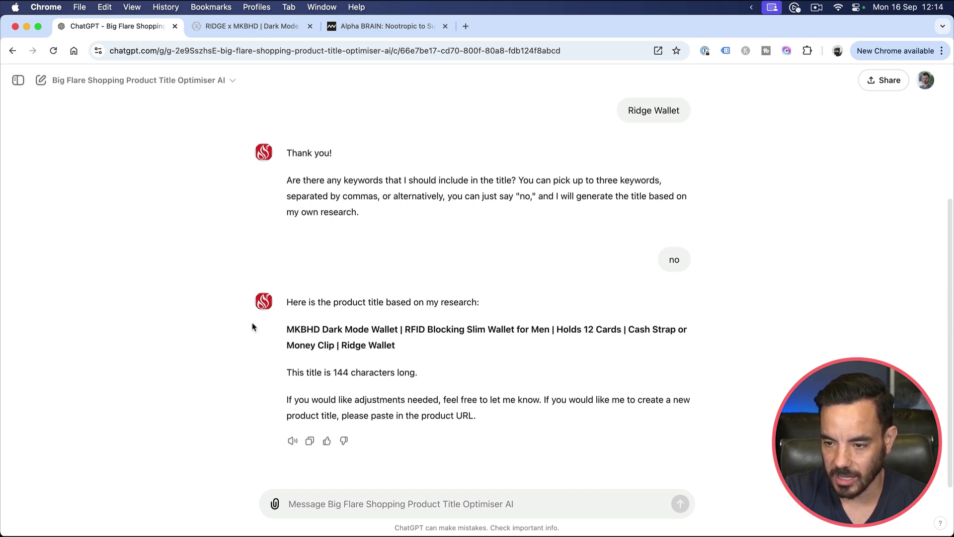
drag(287, 400, 444, 401)
click(544, 383)
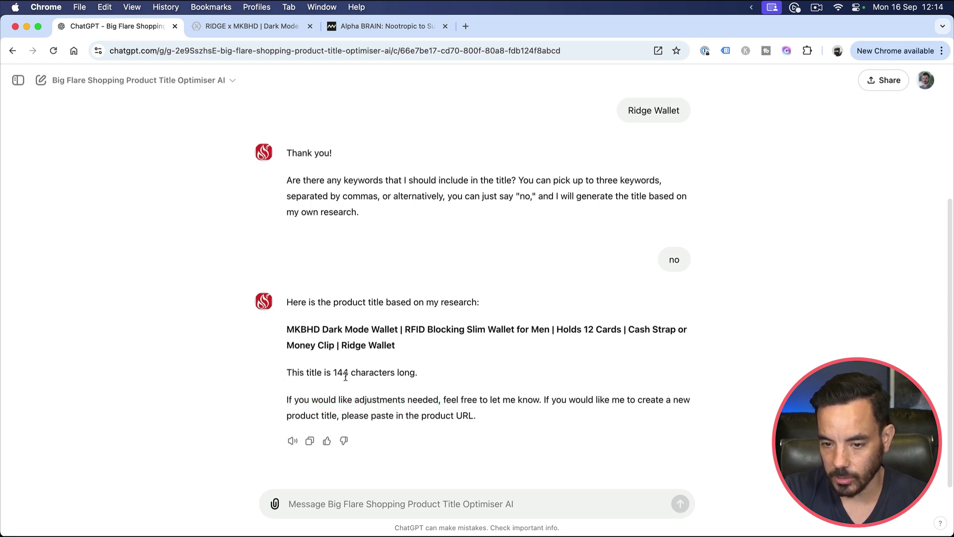
double_click(346, 373)
click(537, 368)
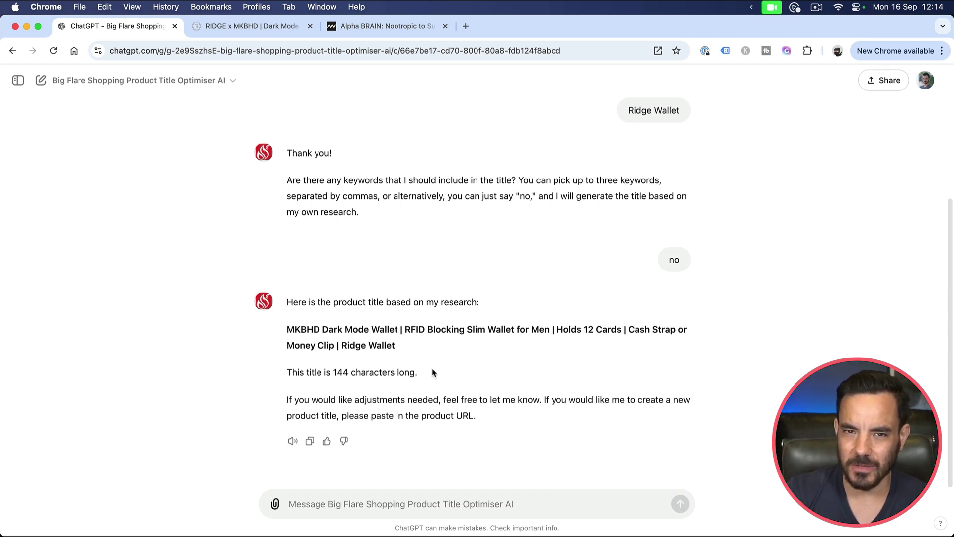
drag(286, 298, 284, 375)
click(442, 379)
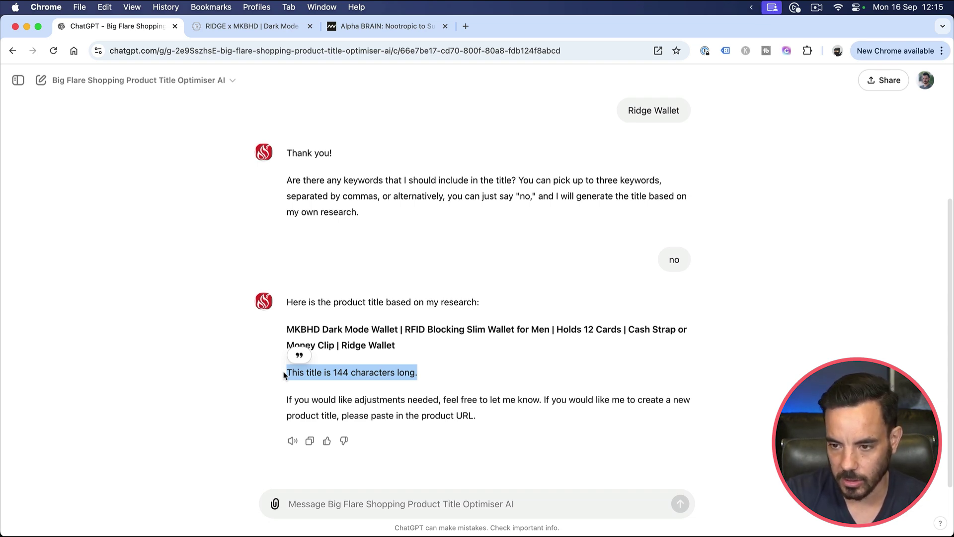
click(369, 392)
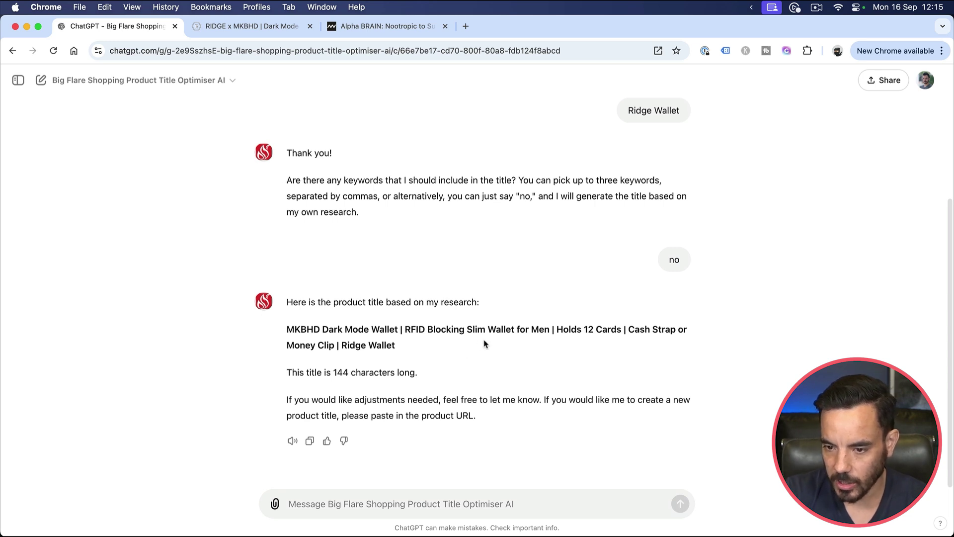
triple_click(422, 345)
click(454, 358)
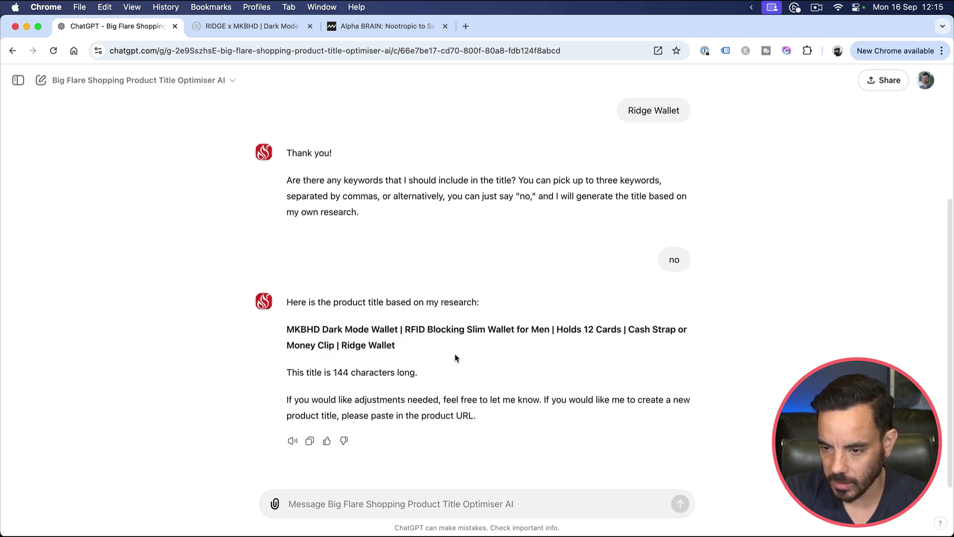
click(240, 23)
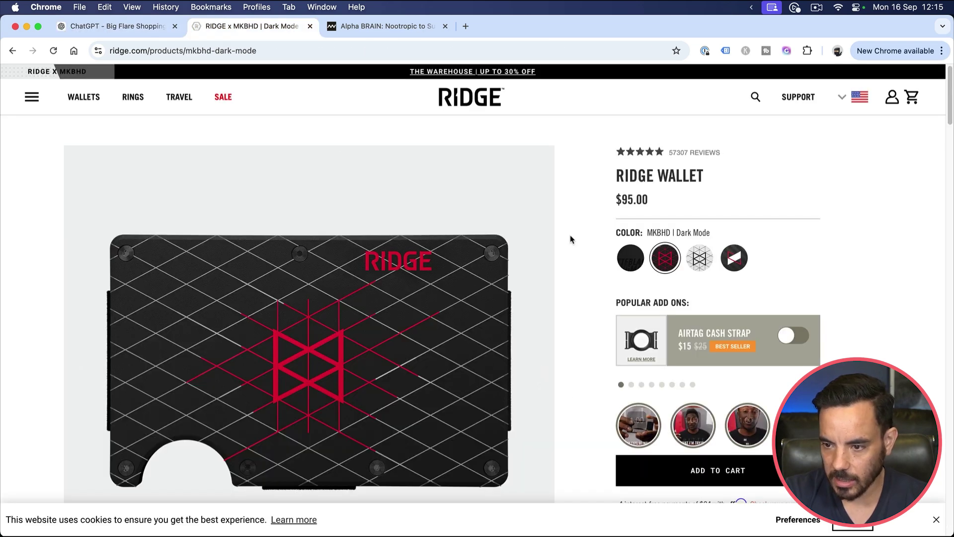
scroll(572, 239, down, 4)
scroll(575, 241, down, 10)
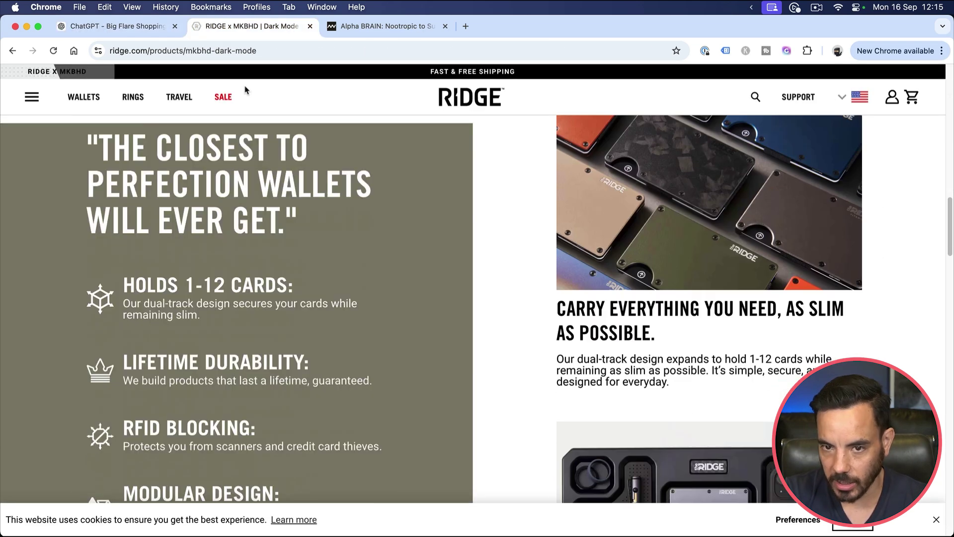
click(114, 26)
drag(433, 352, 284, 334)
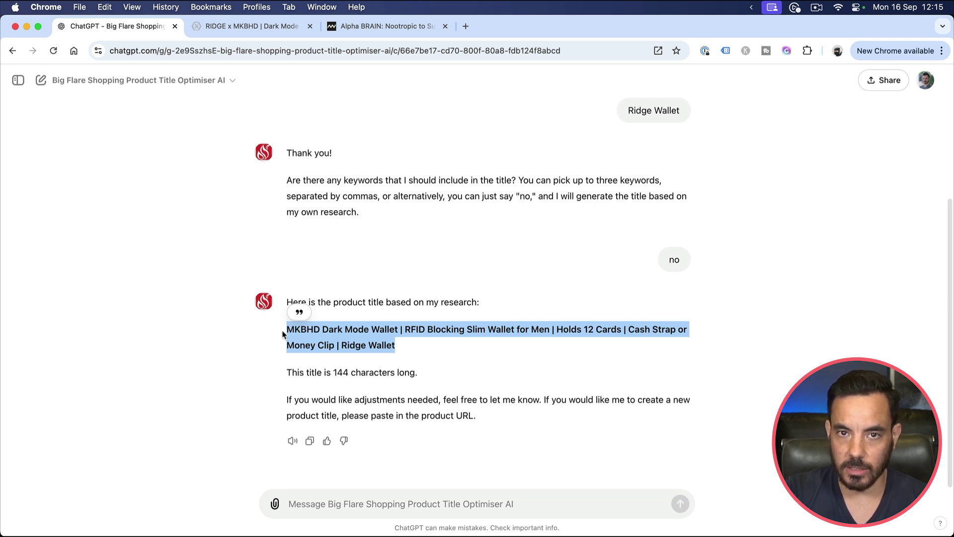
click(677, 106)
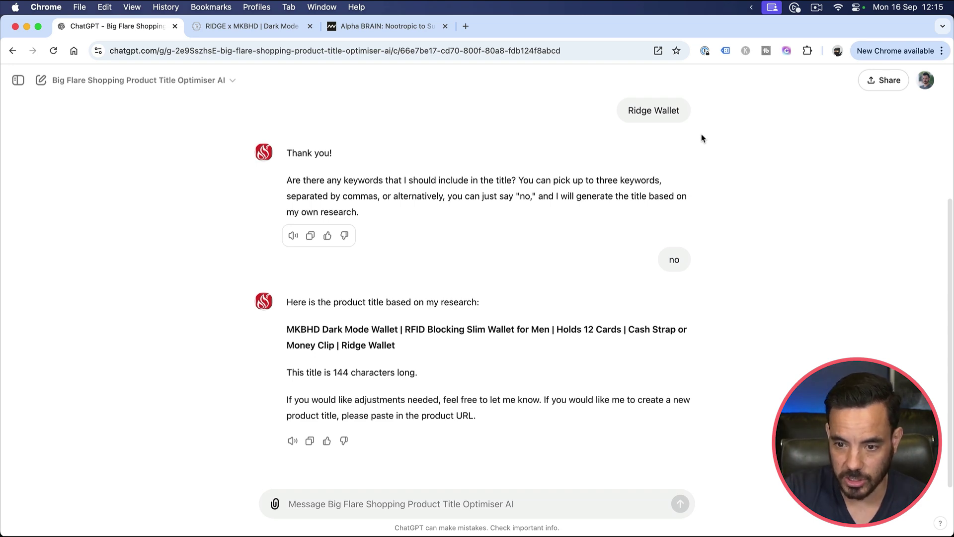
click(249, 26)
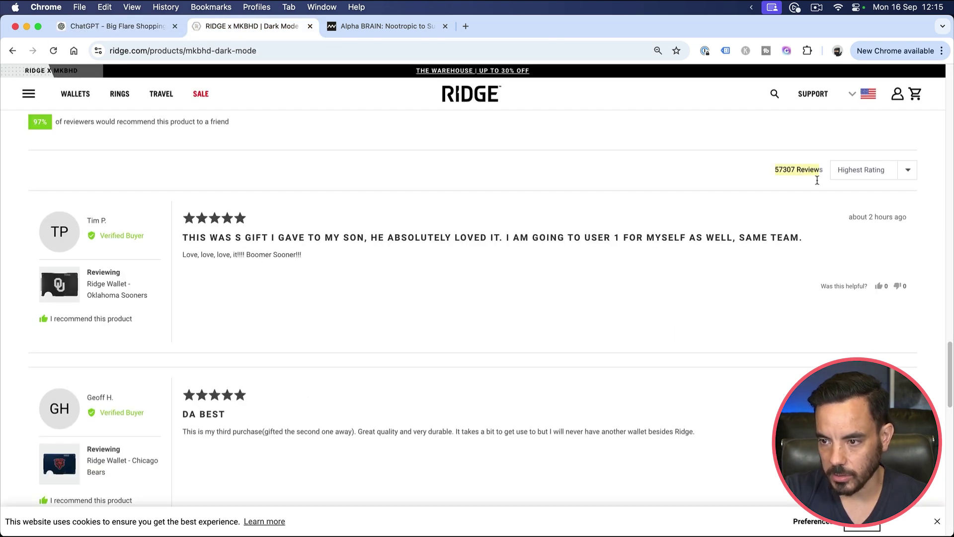
click(78, 28)
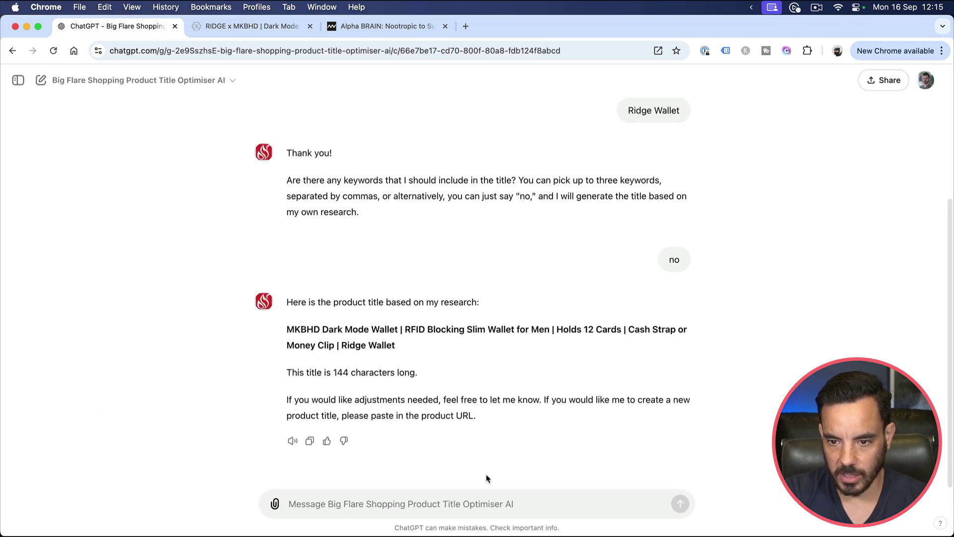
- Send 'Include the number of review in my title' and highlight the added '5,000+ Reviews'
text(Inclu)
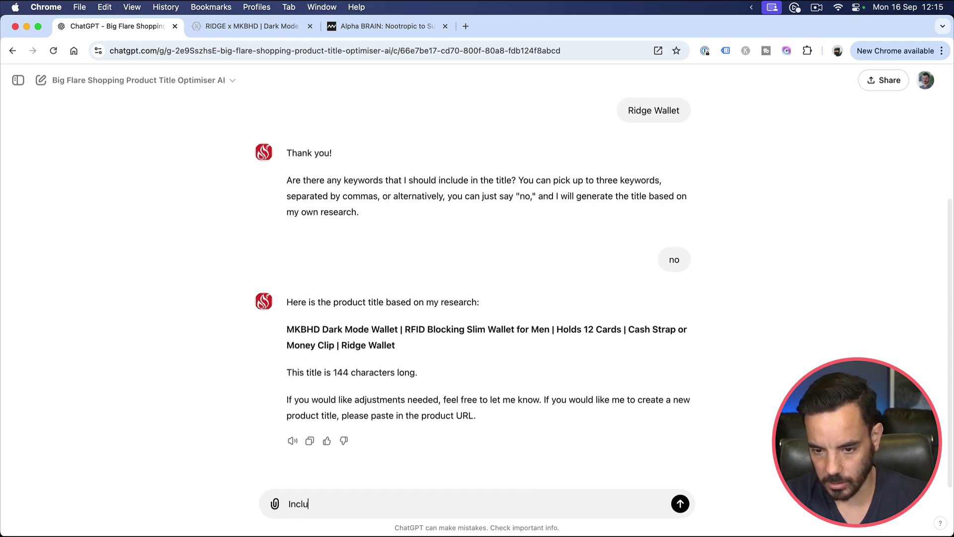
text(de the number of review in my t)
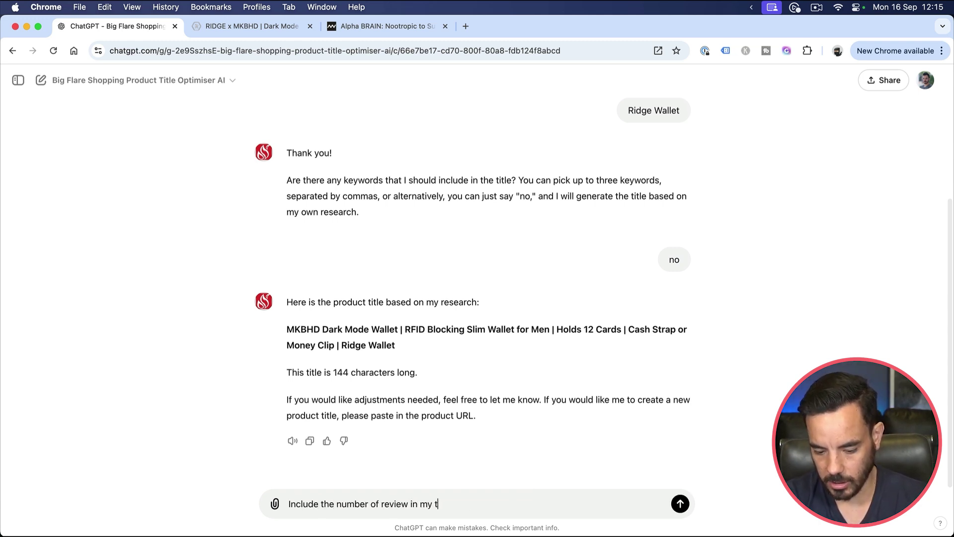
text(itle)
key(Return)
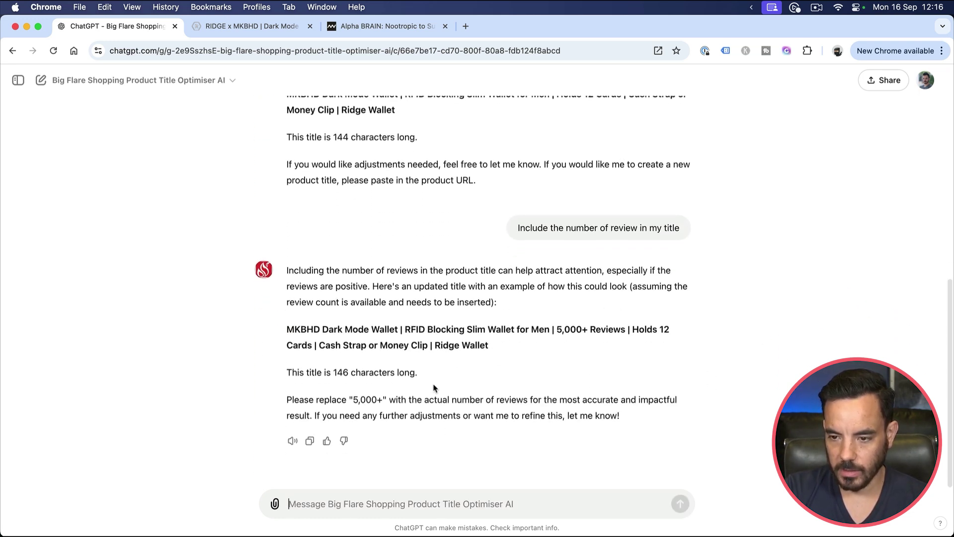
scroll(617, 229, up, 5)
scroll(575, 275, down, 4)
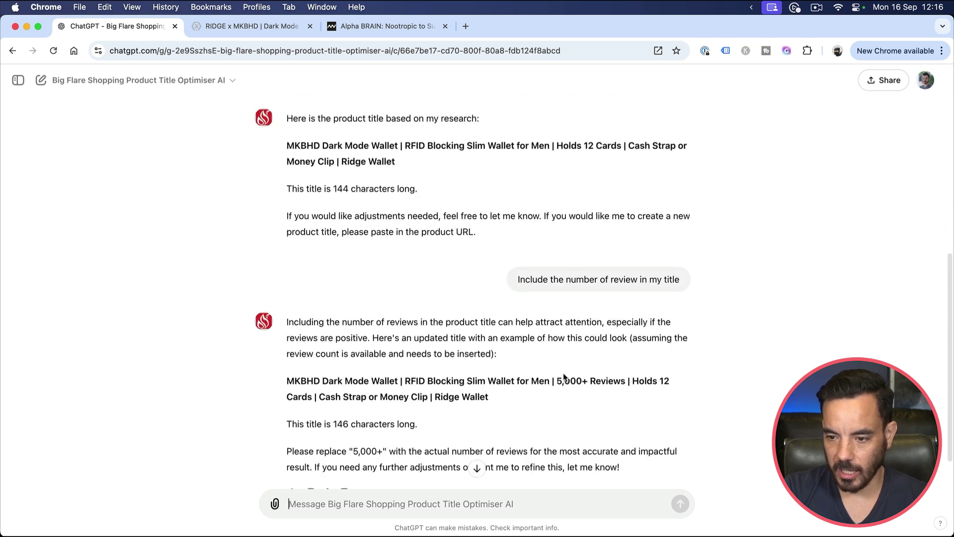
drag(558, 381, 624, 379)
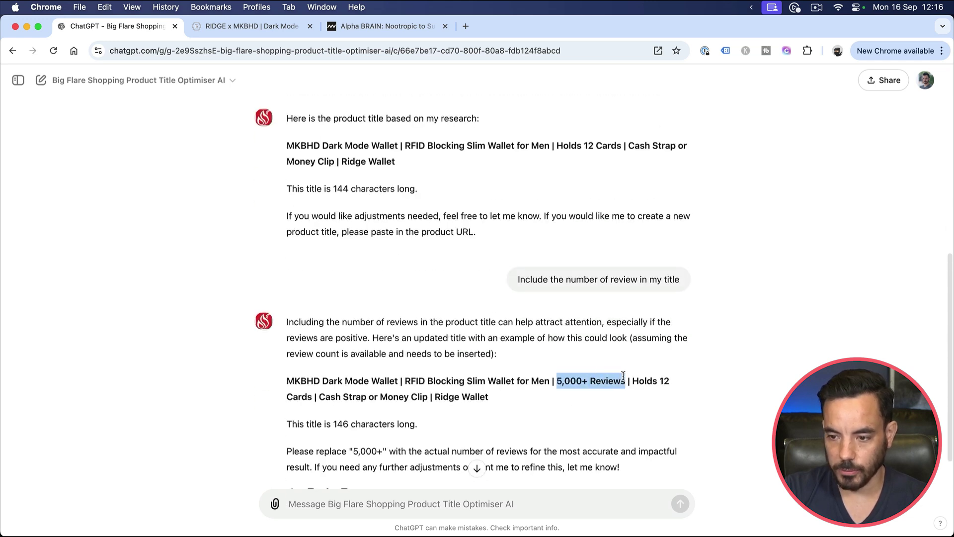
click(623, 376)
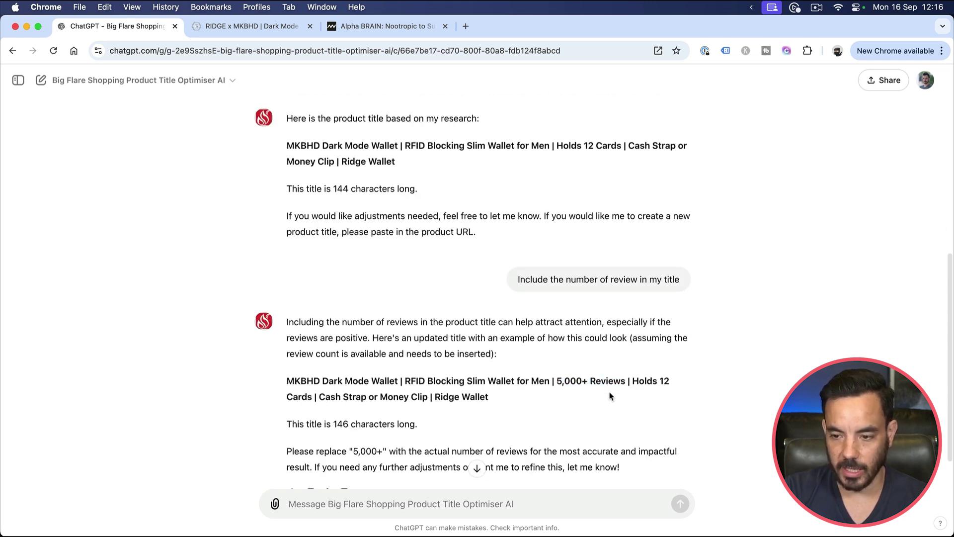
- Compare the new 146-character title against the first generated title
scroll(612, 393, down, 1)
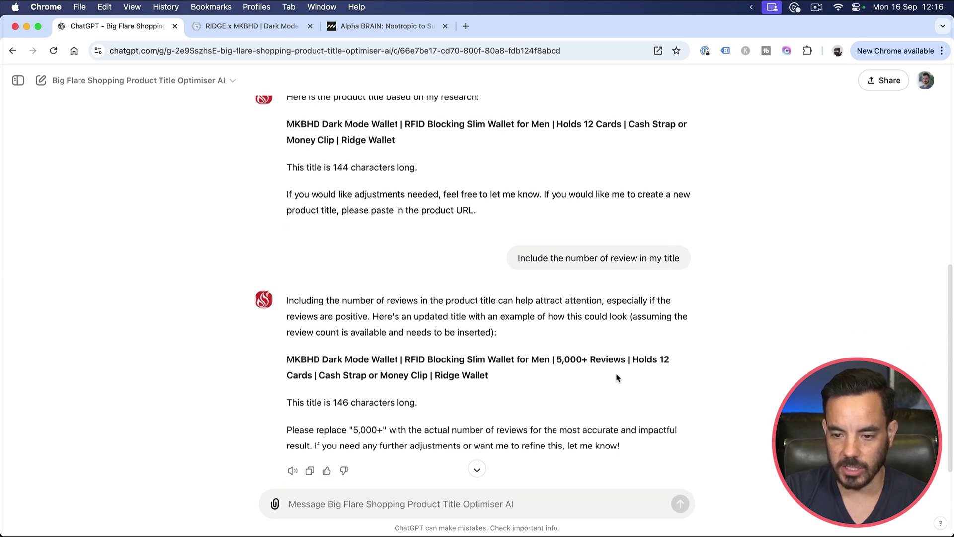
scroll(616, 382, up, 2)
scroll(616, 378, up, 3)
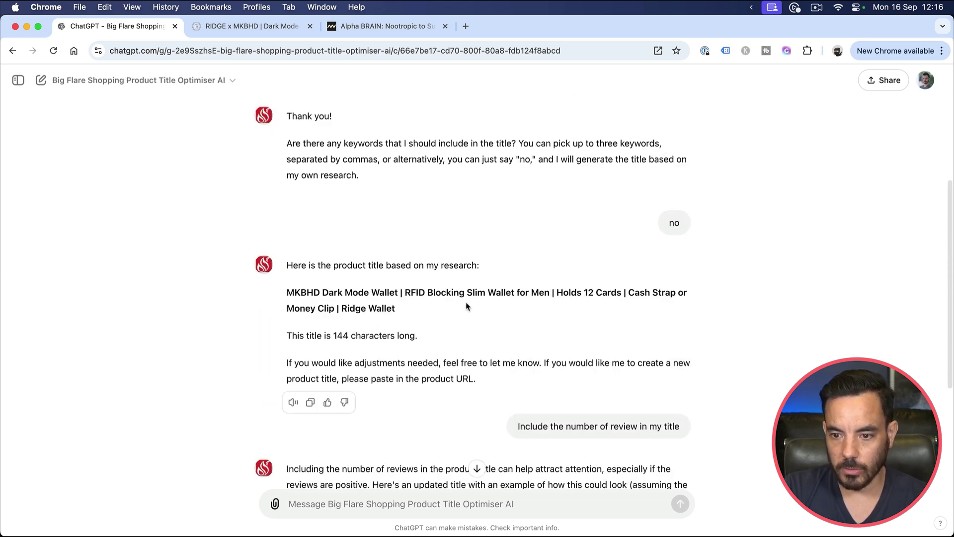
drag(420, 306, 280, 301)
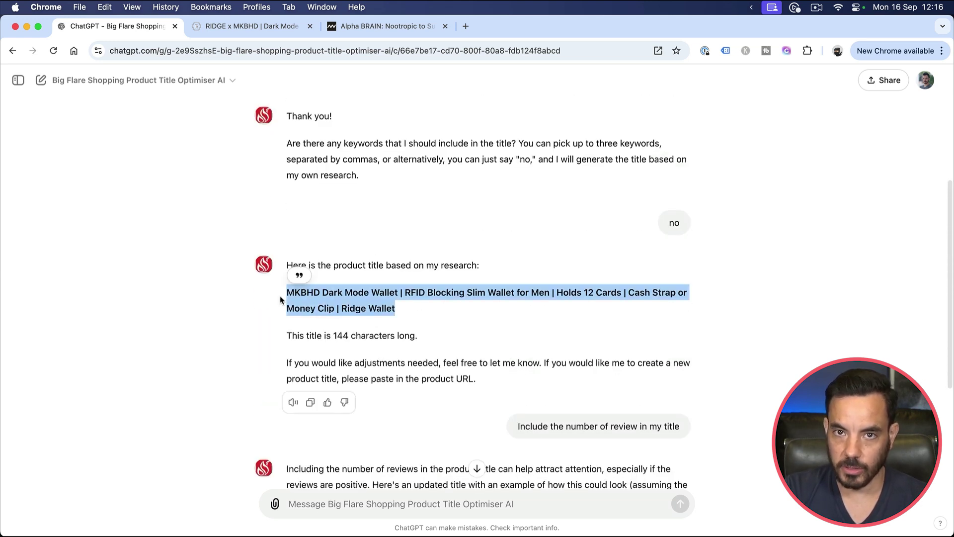
click(277, 291)
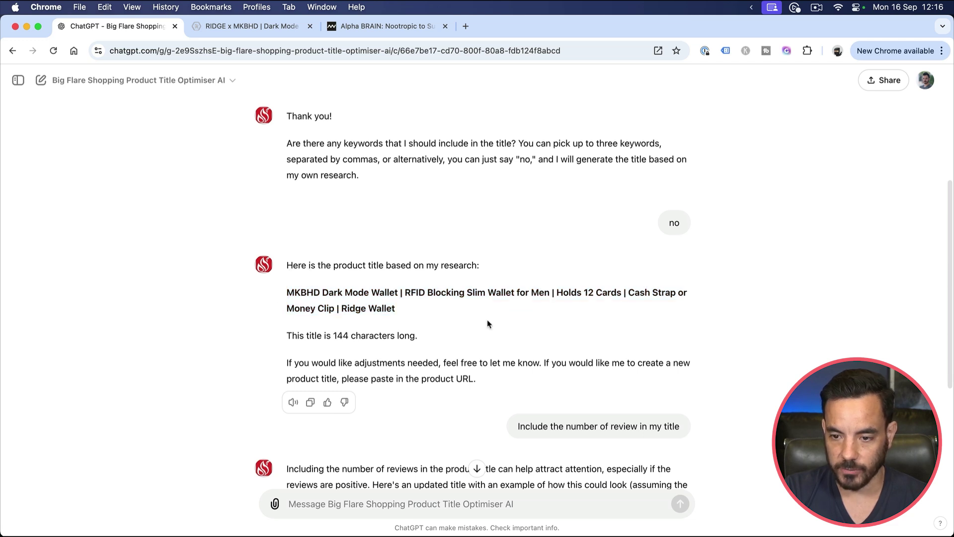
scroll(489, 324, down, 2)
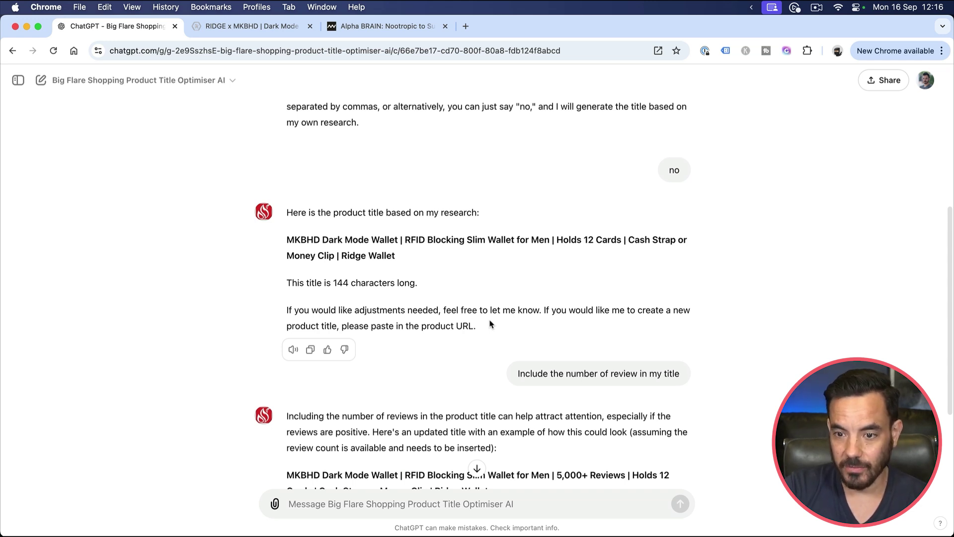
drag(422, 258, 295, 222)
click(295, 222)
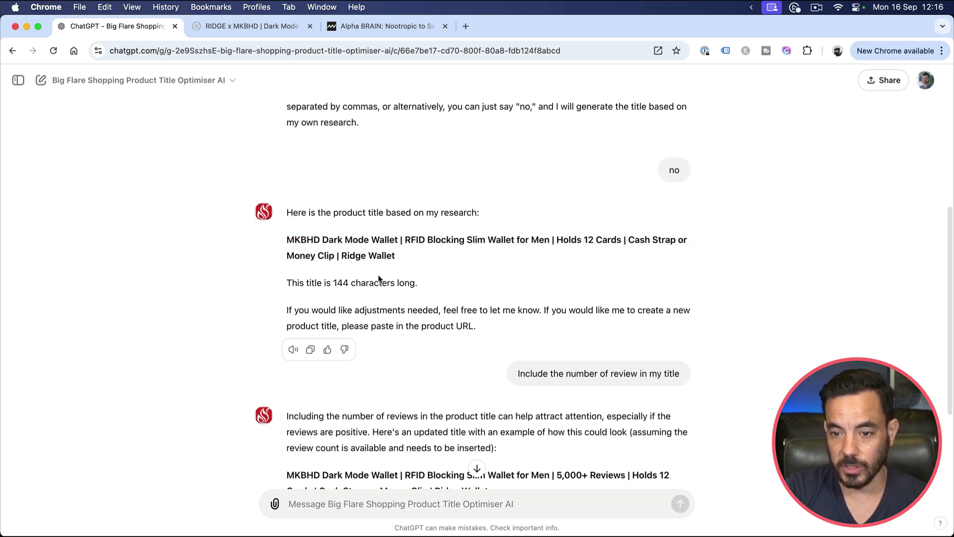
scroll(379, 278, up, 2)
click(249, 26)
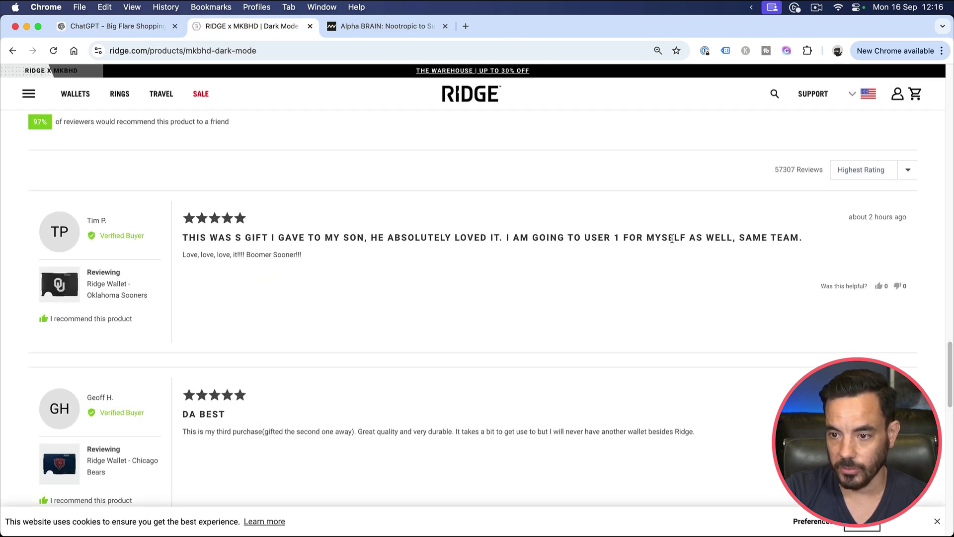
scroll(671, 239, up, 20)
drag(600, 163, 724, 169)
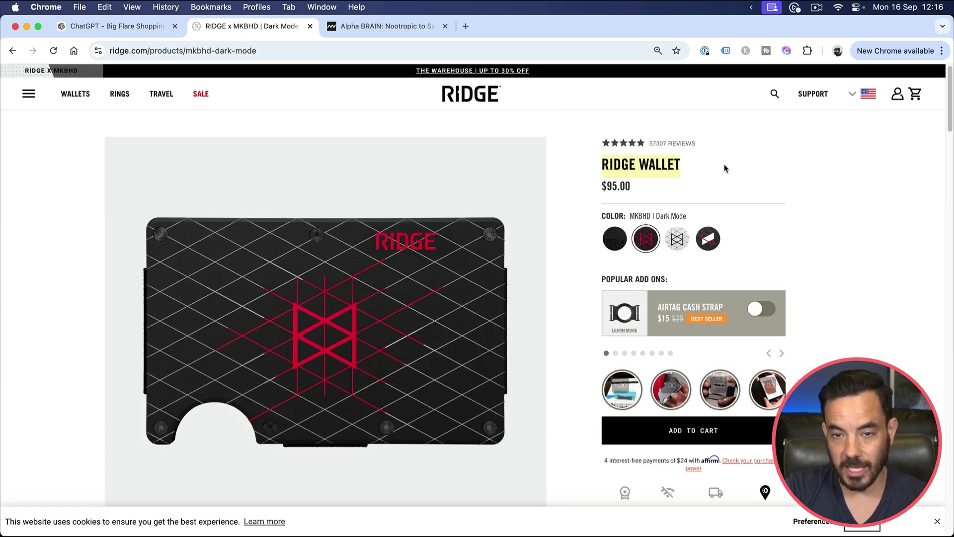
click(724, 169)
click(114, 26)
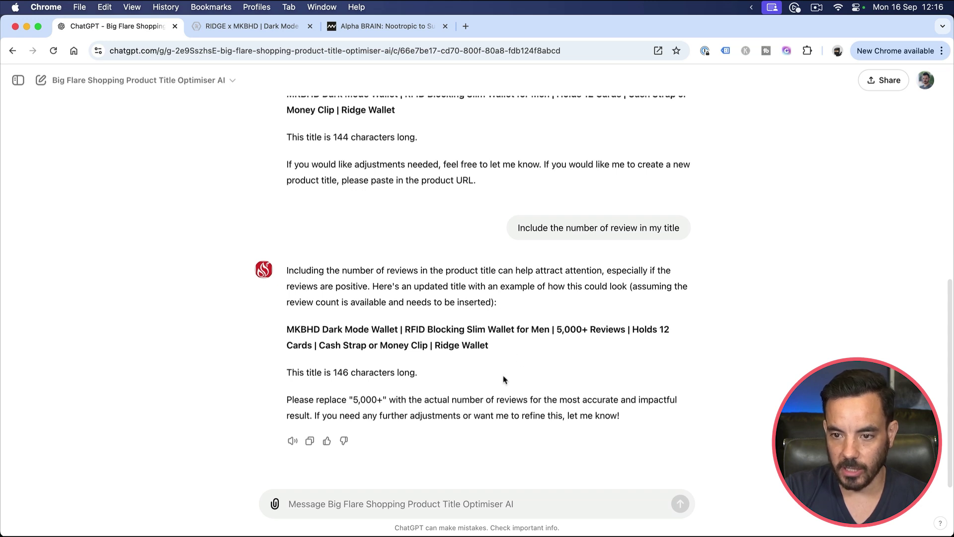
- Scroll the Onnit Alpha BRAIN page (8689 reviews, 3.6 rating) and select its URL
click(383, 27)
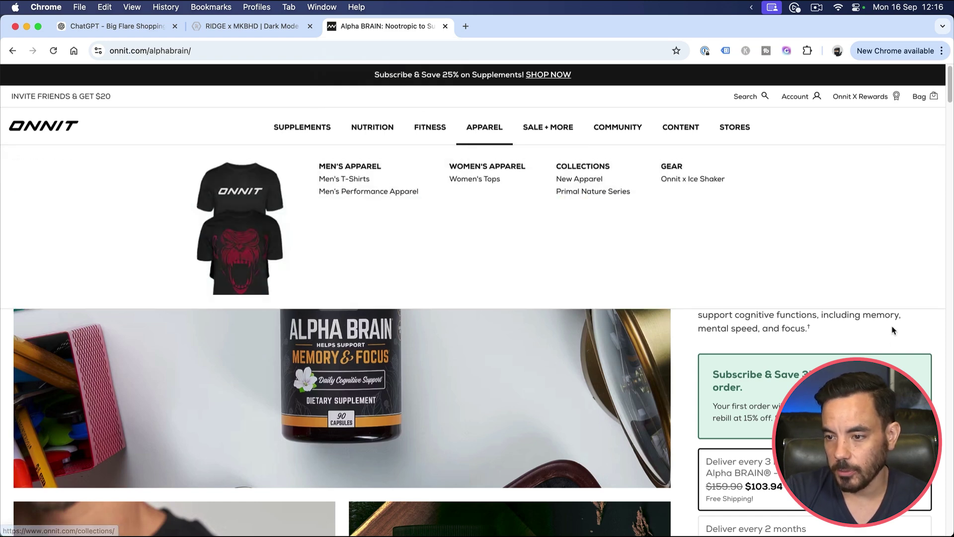
scroll(892, 333, down, 3)
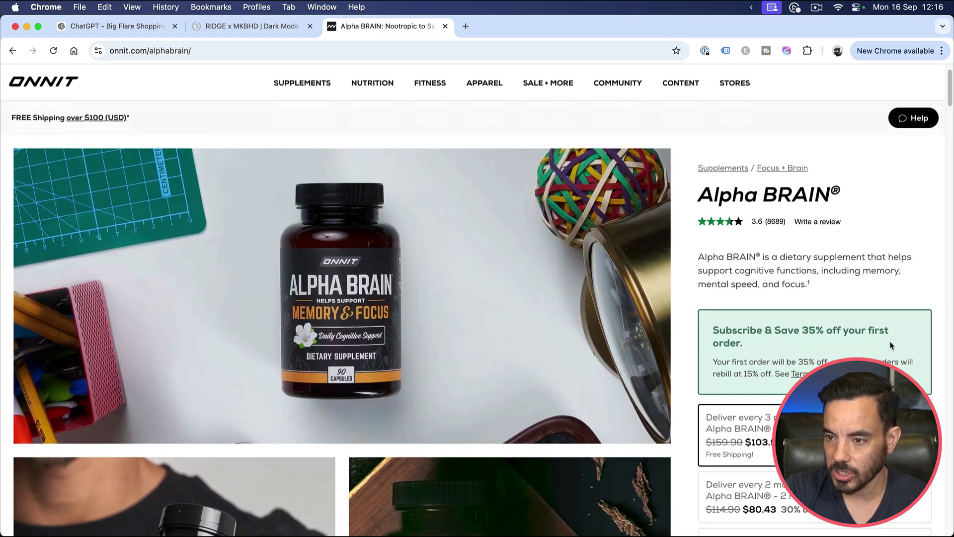
scroll(889, 340, down, 2)
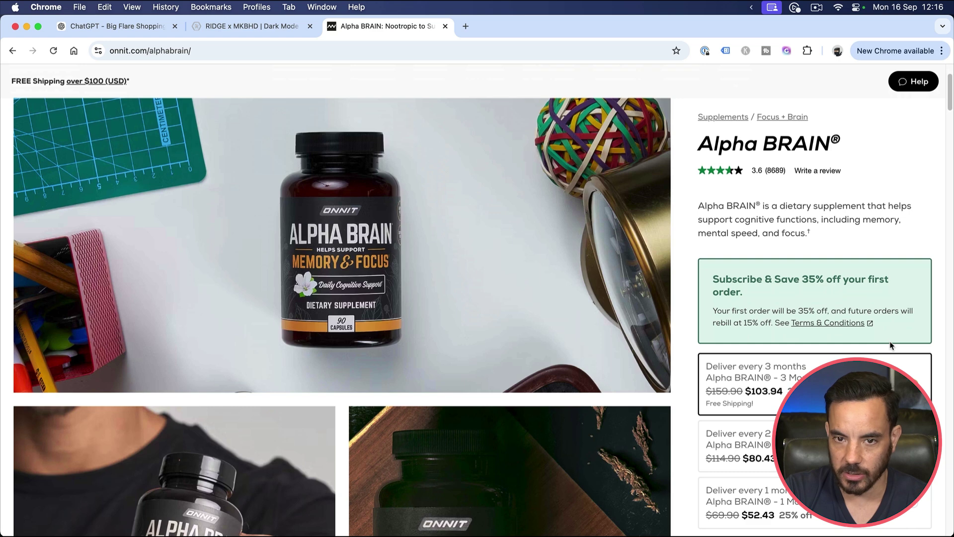
scroll(890, 345, up, 1)
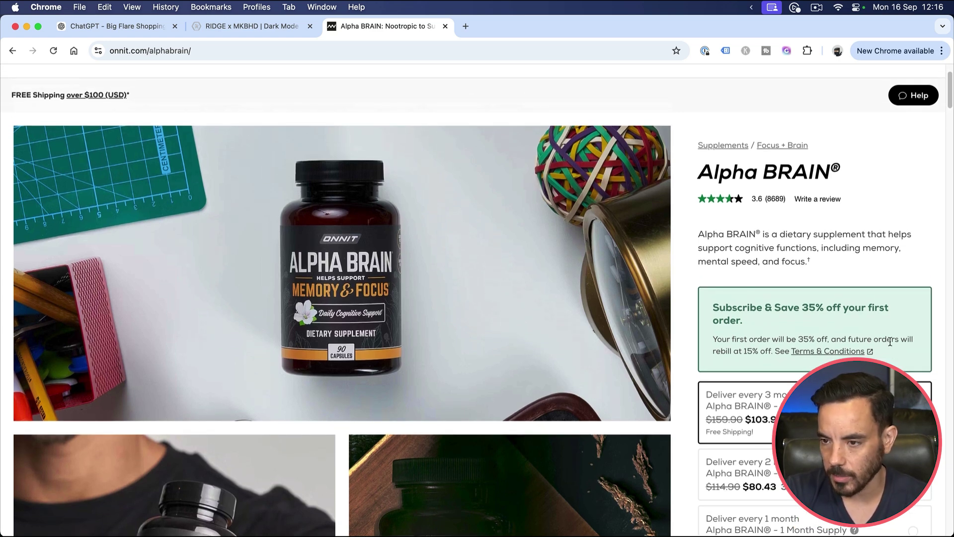
scroll(890, 340, down, 1)
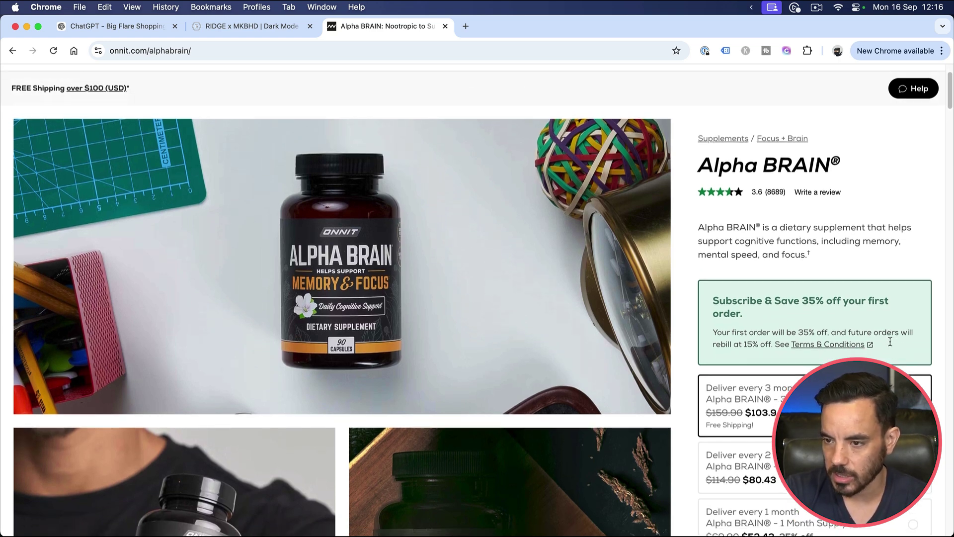
click(248, 52)
key(super+c)
- Send the Alpha BRAIN product link to the GPT and give 'Onnit Nutrition' as the store brand
click(128, 28)
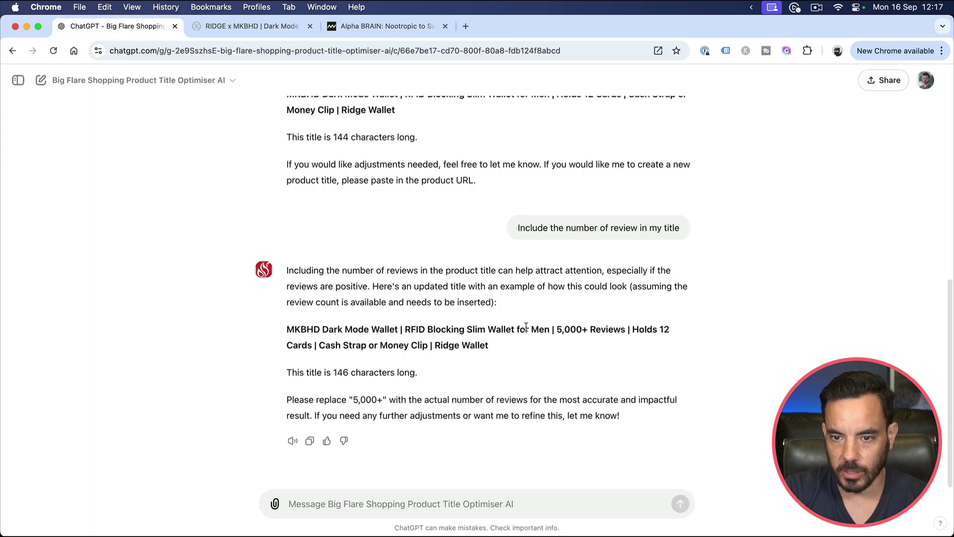
click(503, 500)
key(super+v)
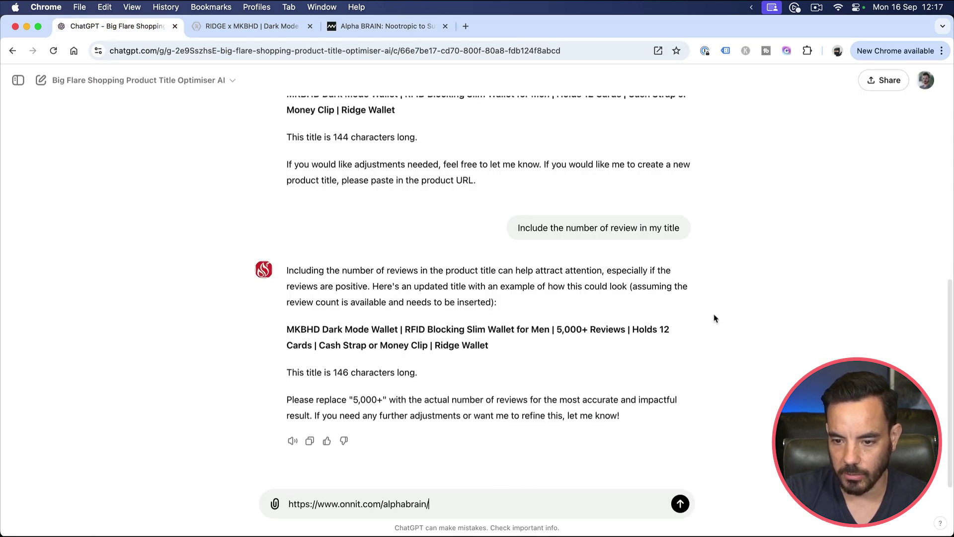
key(Return)
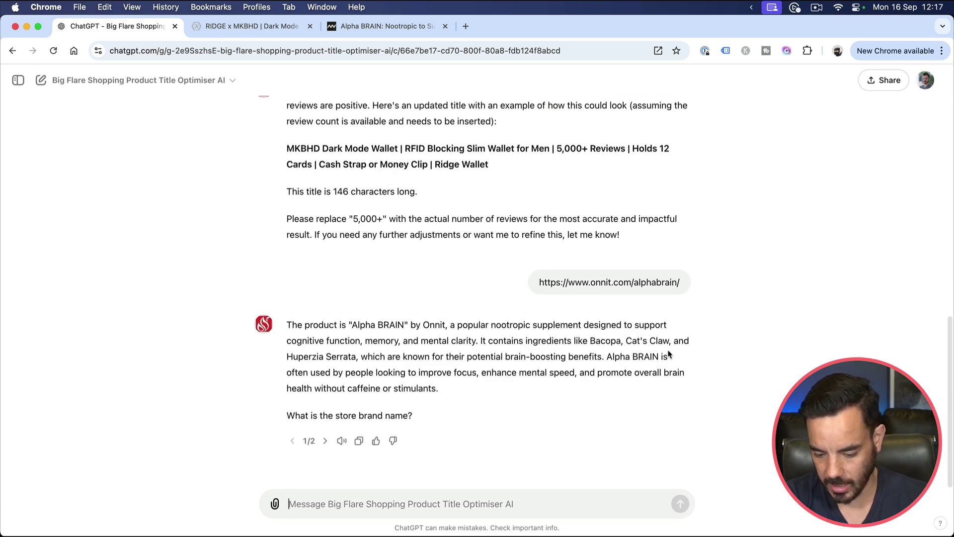
text(Onnit )
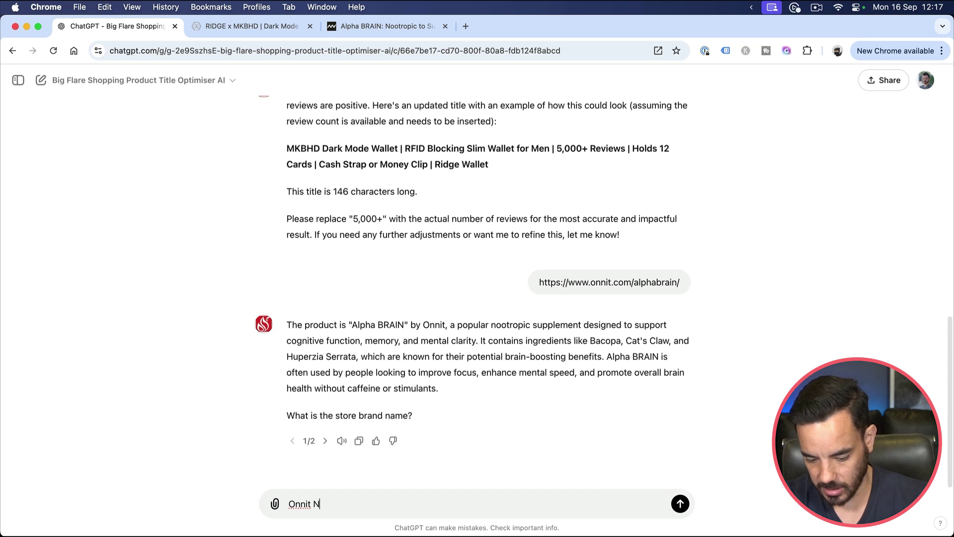
text(Nutrition)
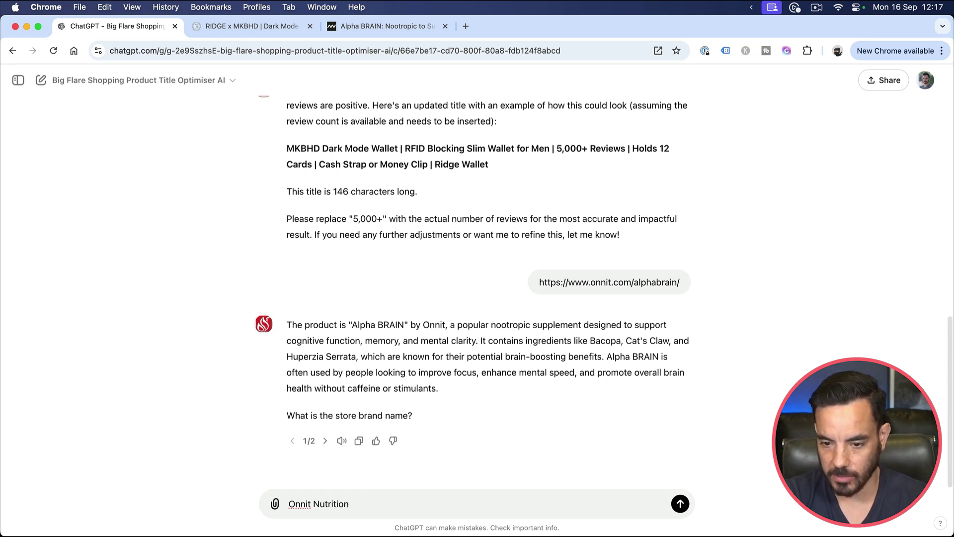
key(Return)
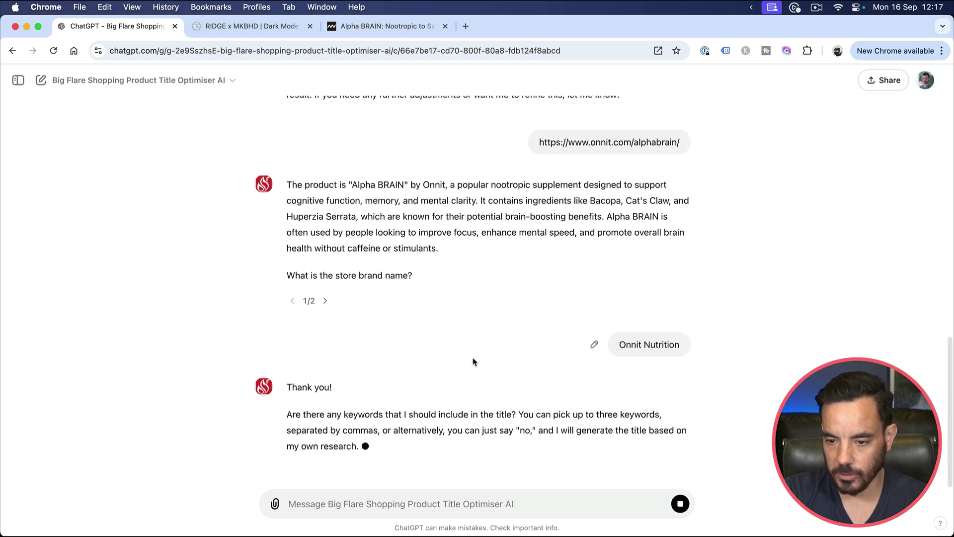
click(383, 26)
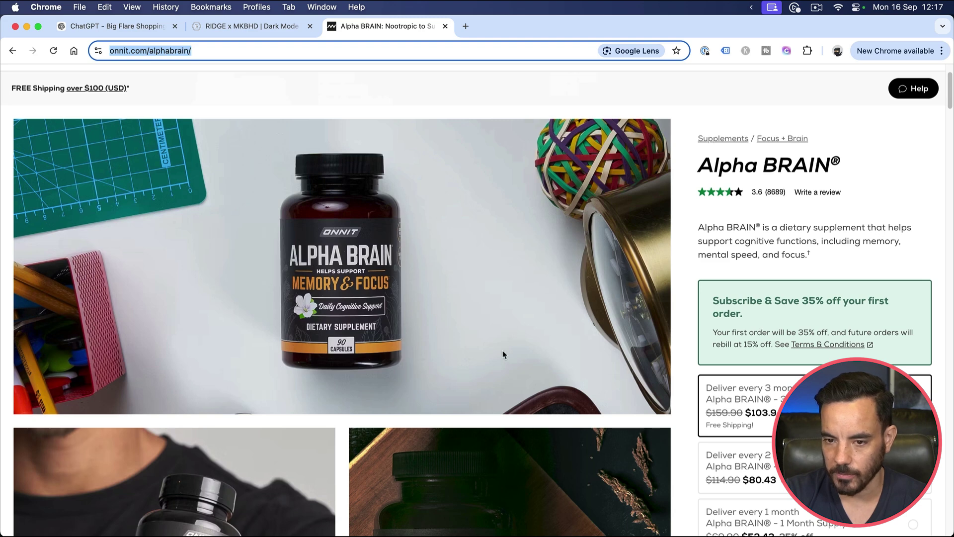
scroll(495, 355, up, 1)
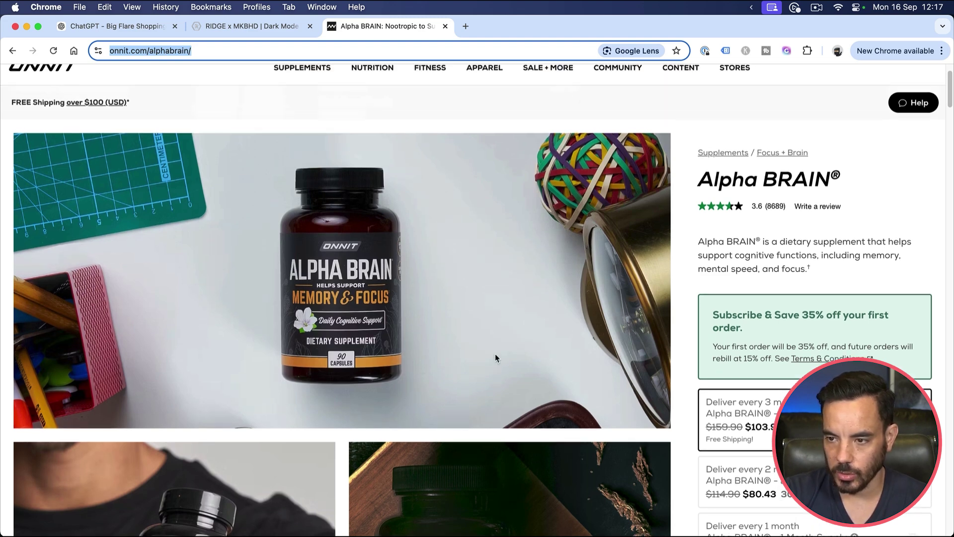
scroll(495, 353, down, 1)
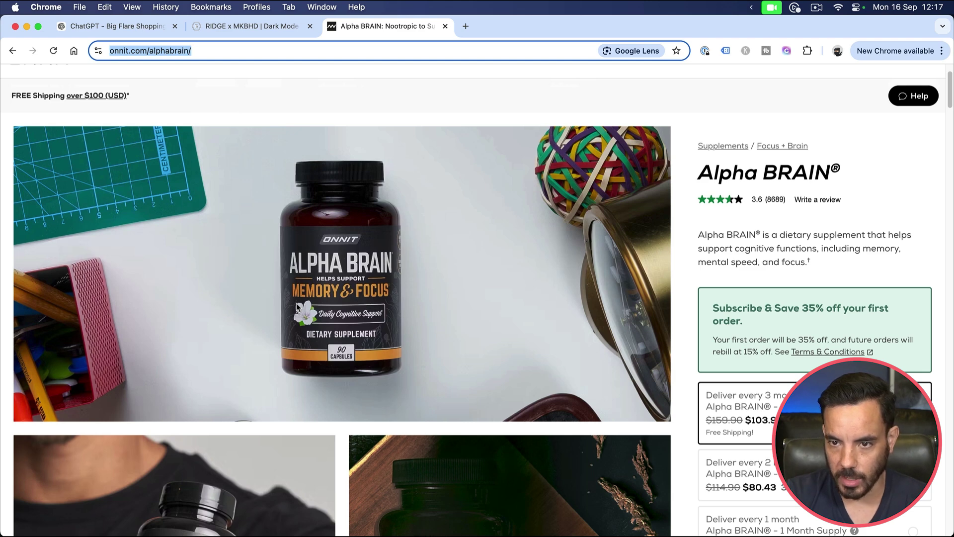
- Send the keywords 'Nootropic, Improve Focus' and highlight the resulting 141-character Alpha BRAIN title
click(123, 28)
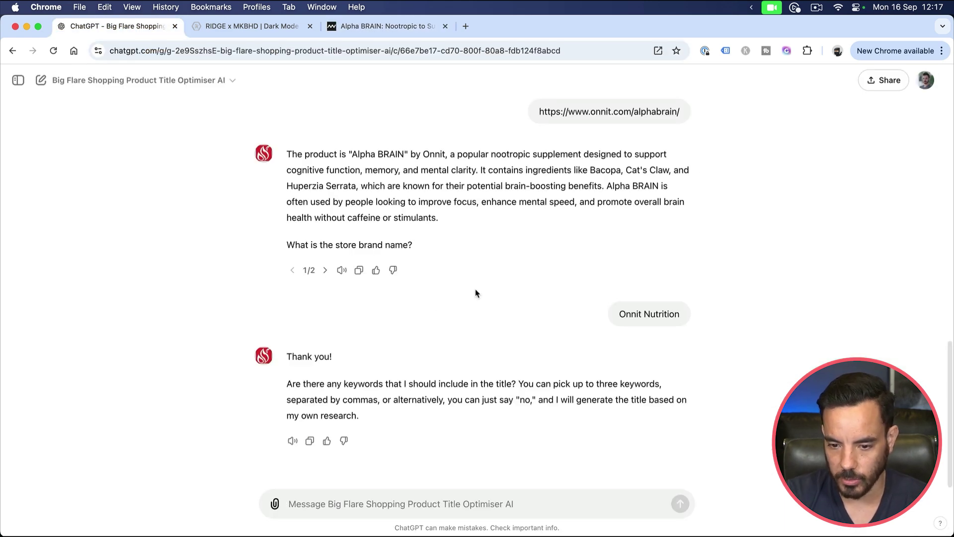
text(Nootr)
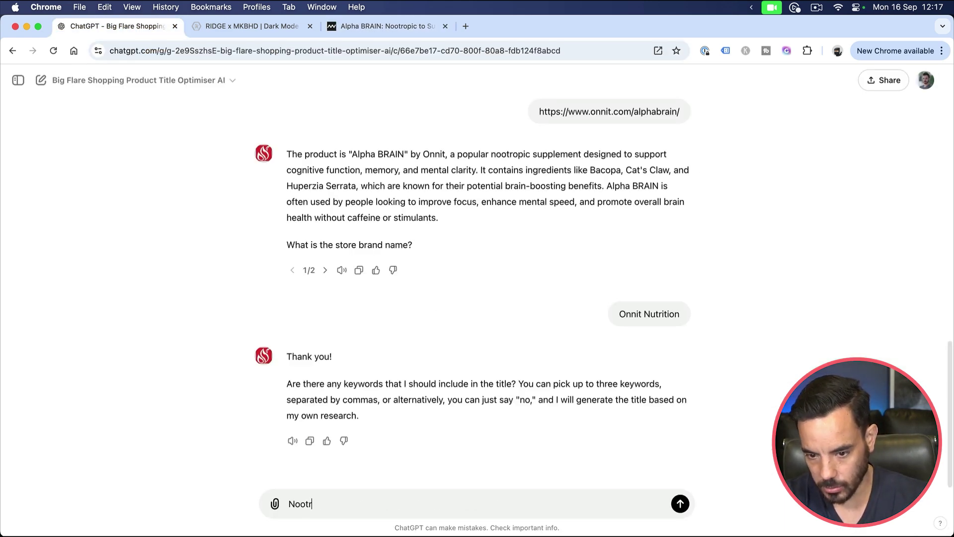
text(opic)
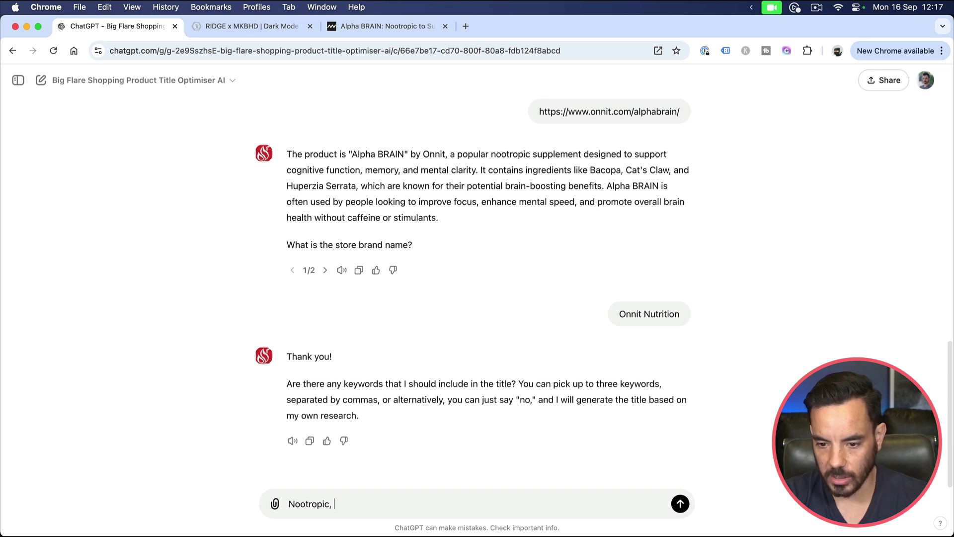
text(, Imp)
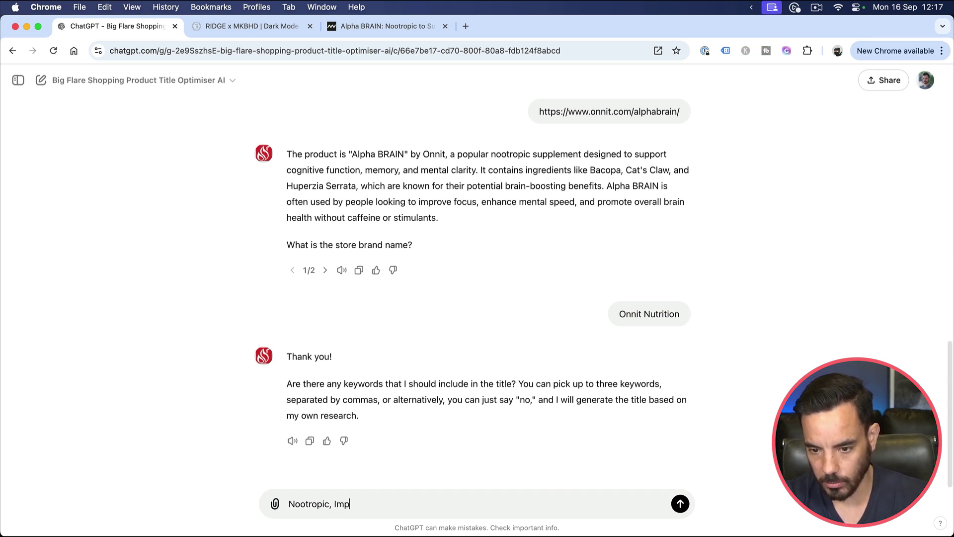
text(rove Focu)
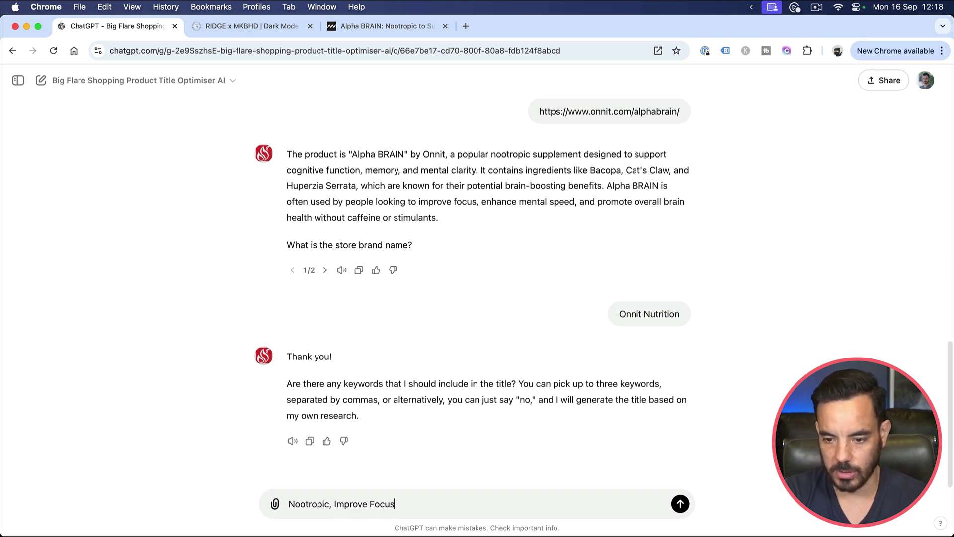
text(s)
key(Return)
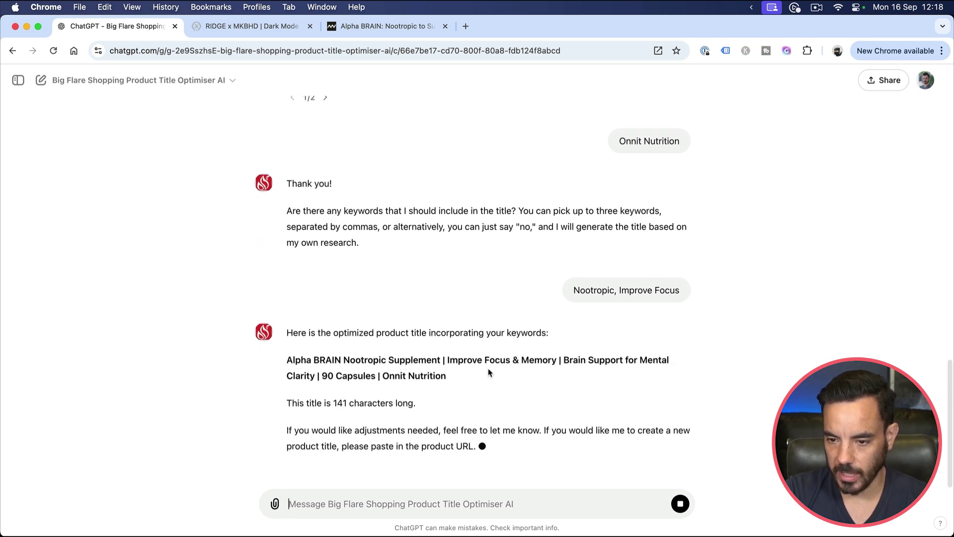
drag(446, 329, 511, 329)
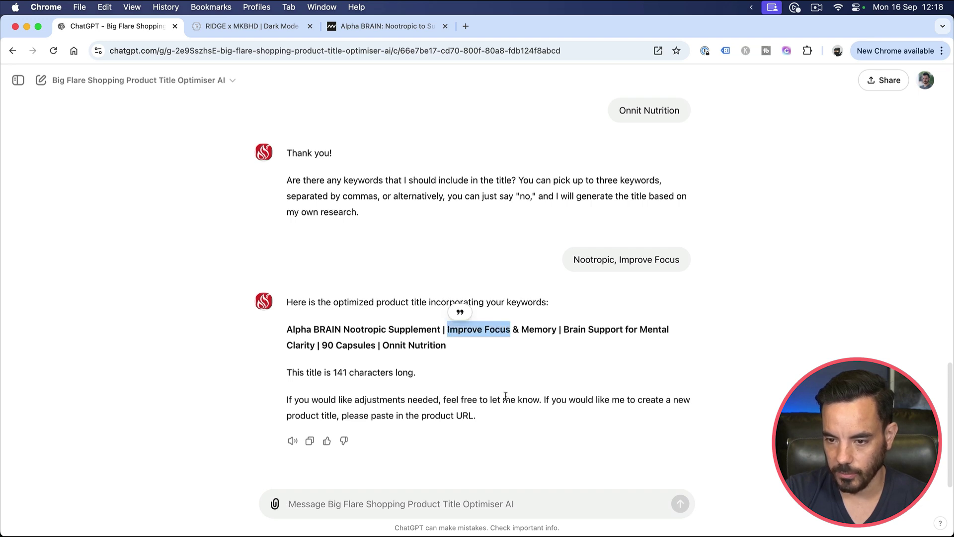
double_click(353, 330)
click(472, 340)
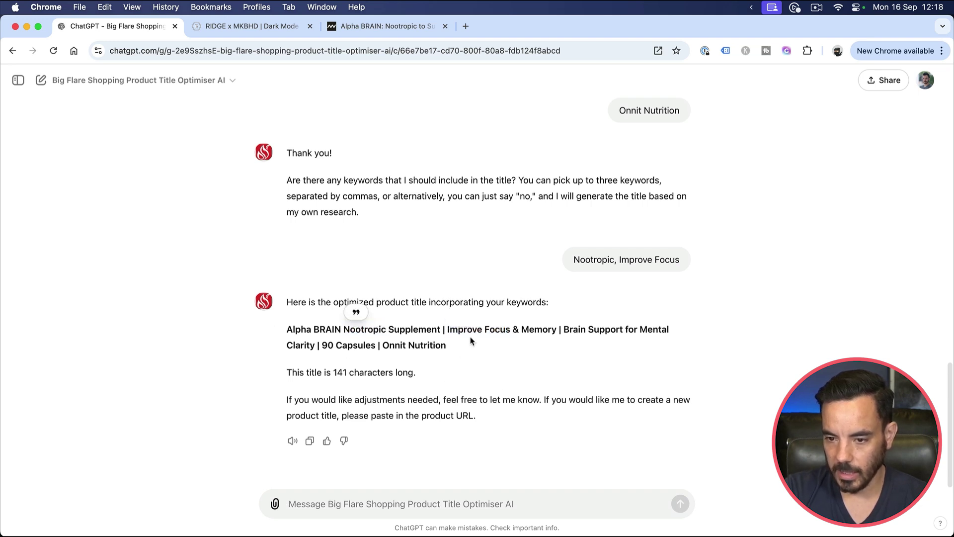
drag(465, 350, 282, 334)
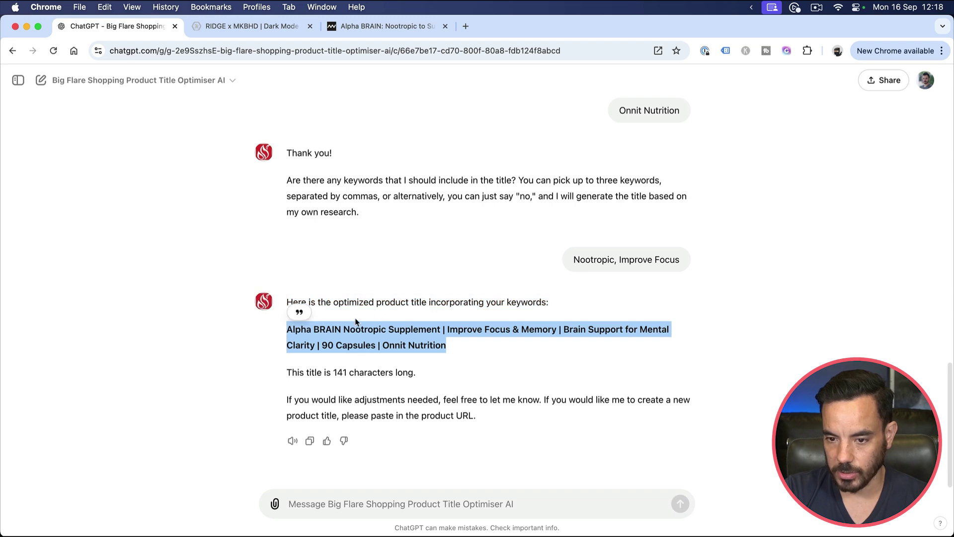
click(485, 355)
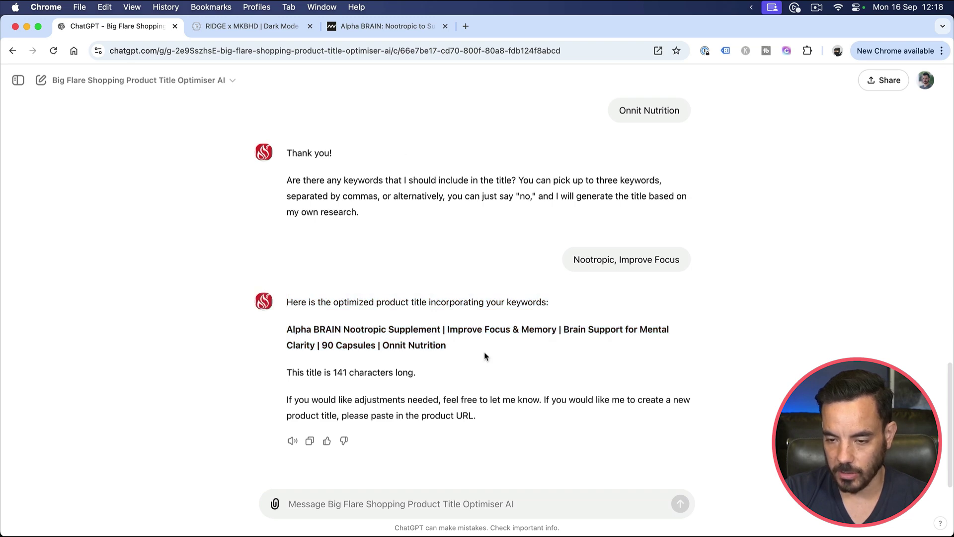
- Check the Alpha BRAIN product name on the Onnit product page
click(389, 26)
scroll(724, 185, down, 2)
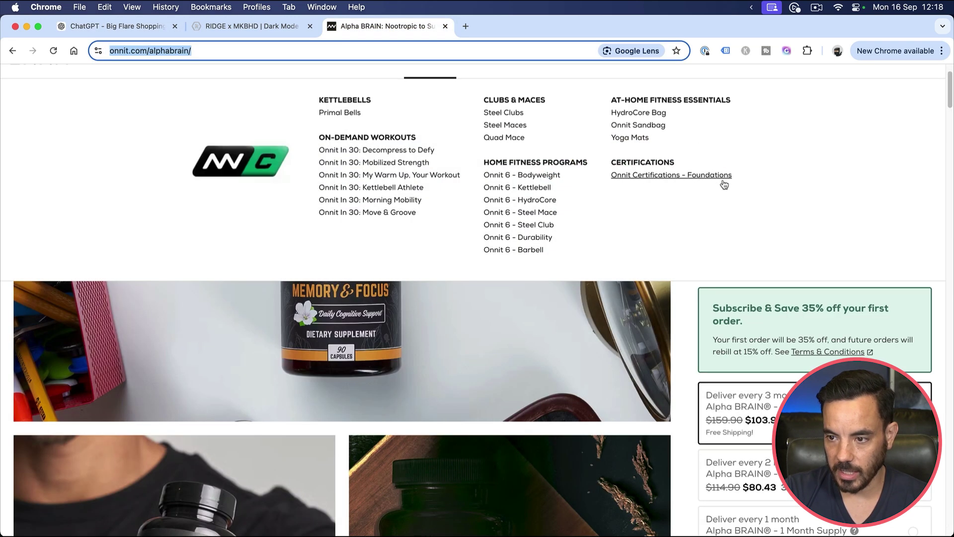
mouse_move(699, 172)
mouse_down()
mouse_move(878, 178)
mouse_move(706, 177)
mouse_up()
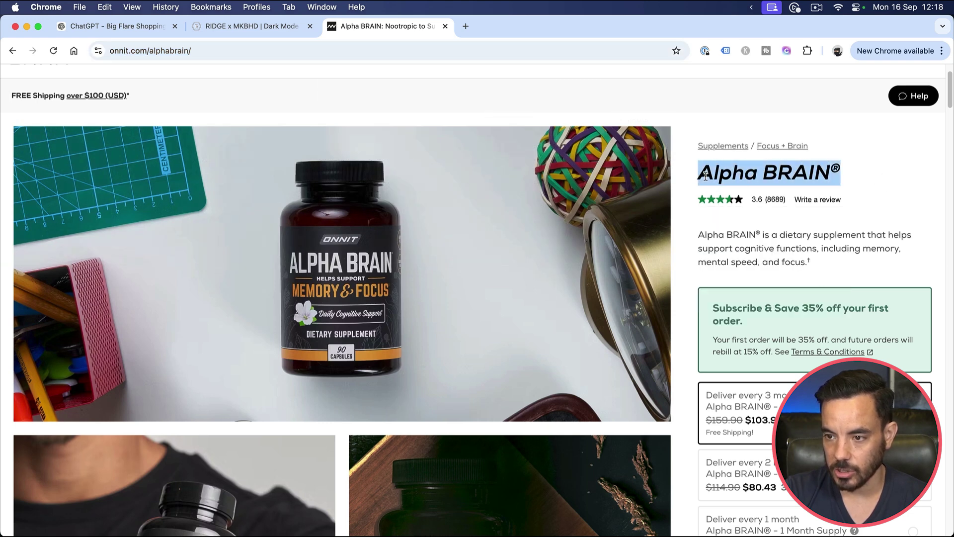
click(894, 202)
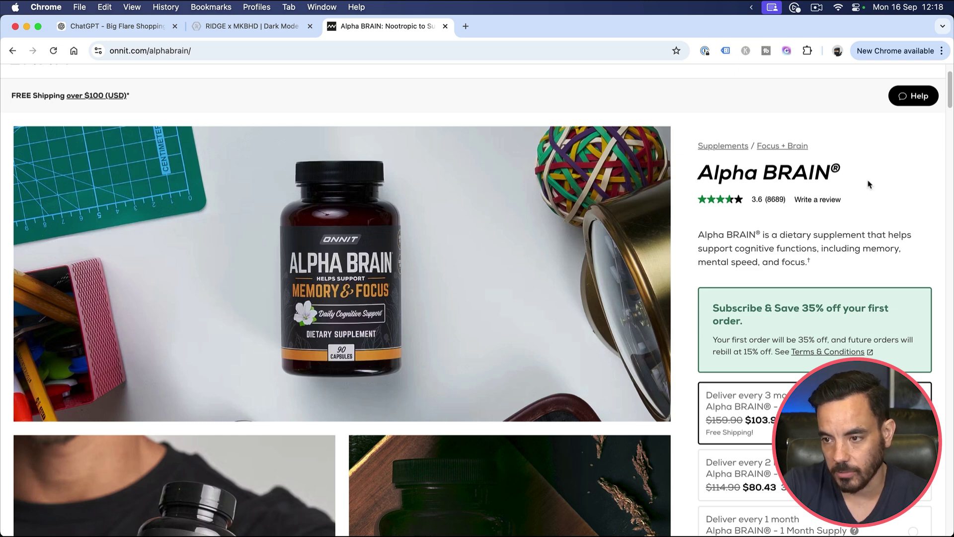
- Back in ChatGPT, highlight the title's keywords such as 'Improve' and 'Memory'
click(109, 26)
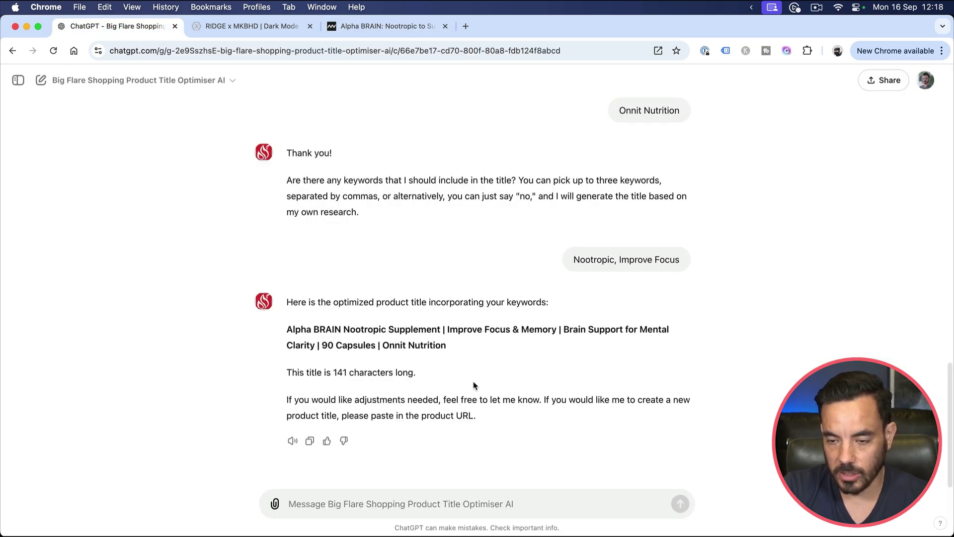
drag(471, 351, 269, 293)
click(241, 343)
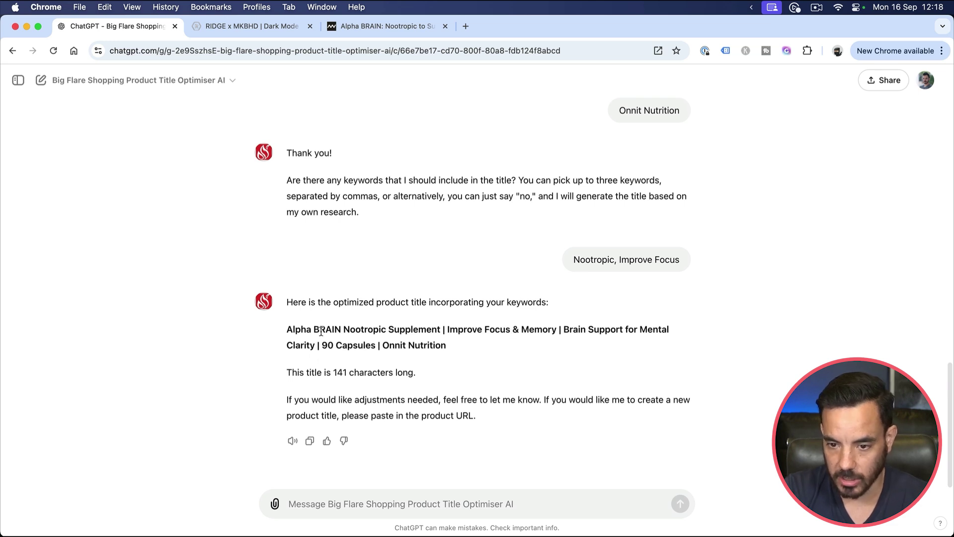
drag(355, 330, 617, 330)
double_click(454, 330)
double_click(539, 330)
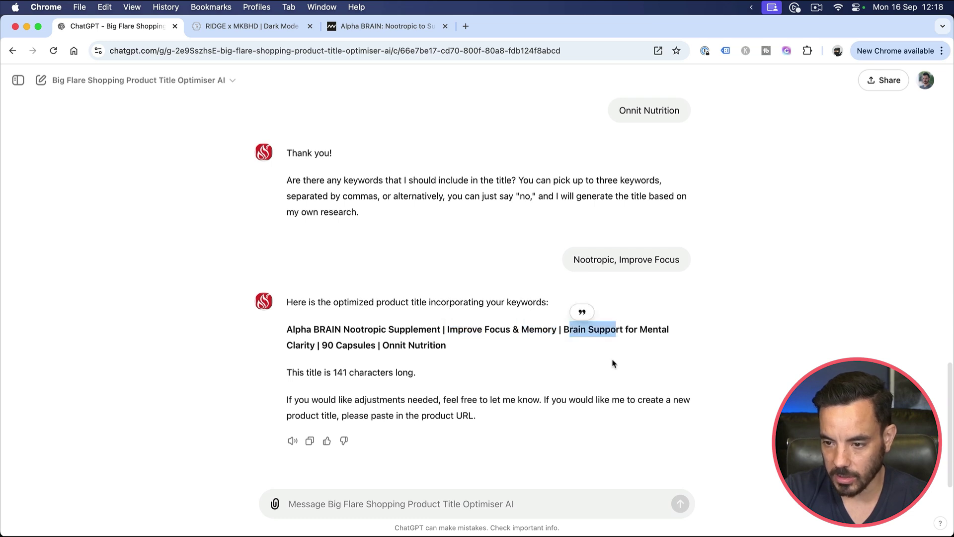
click(682, 329)
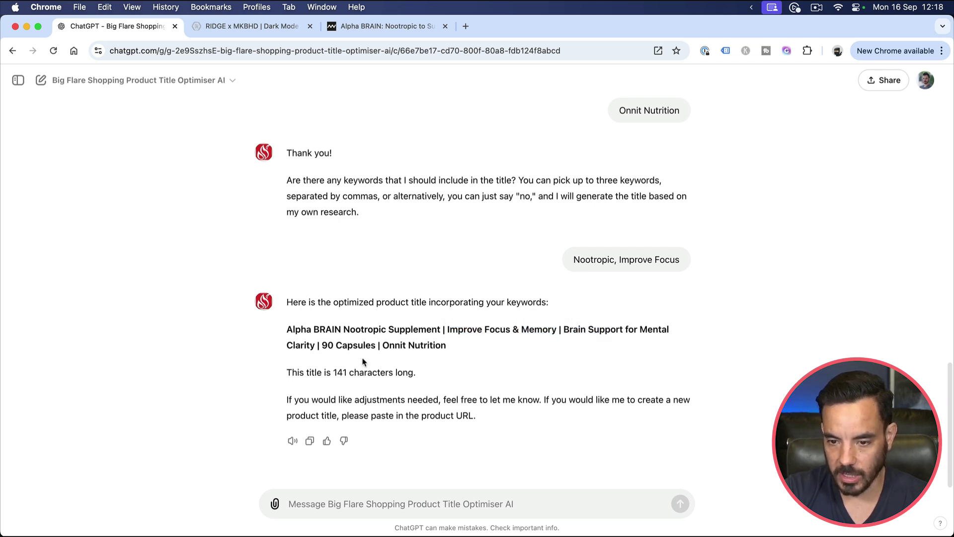
- Highlight the closing 'Onnit Nutrition' brand, then reselect the whole title with its intro line
drag(383, 345, 430, 344)
click(507, 357)
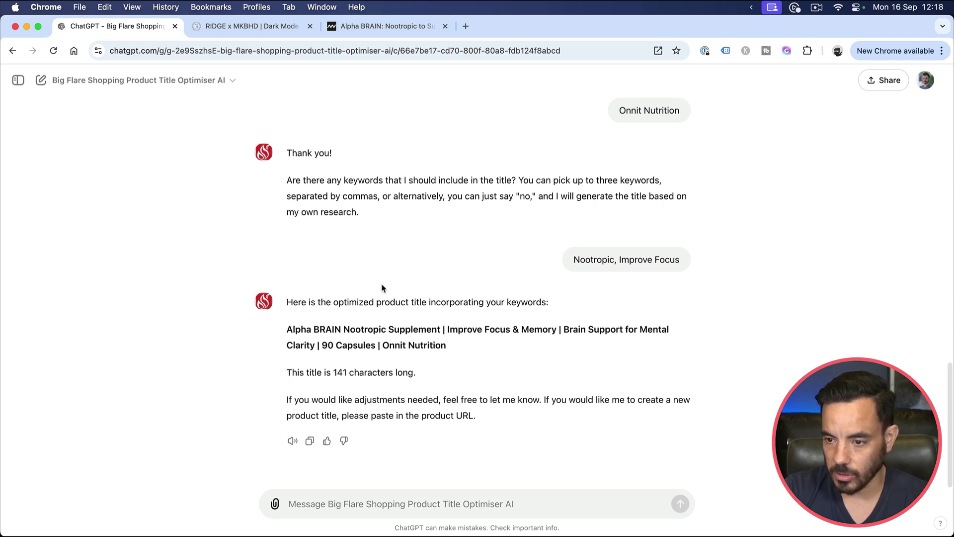
drag(457, 348, 287, 329)
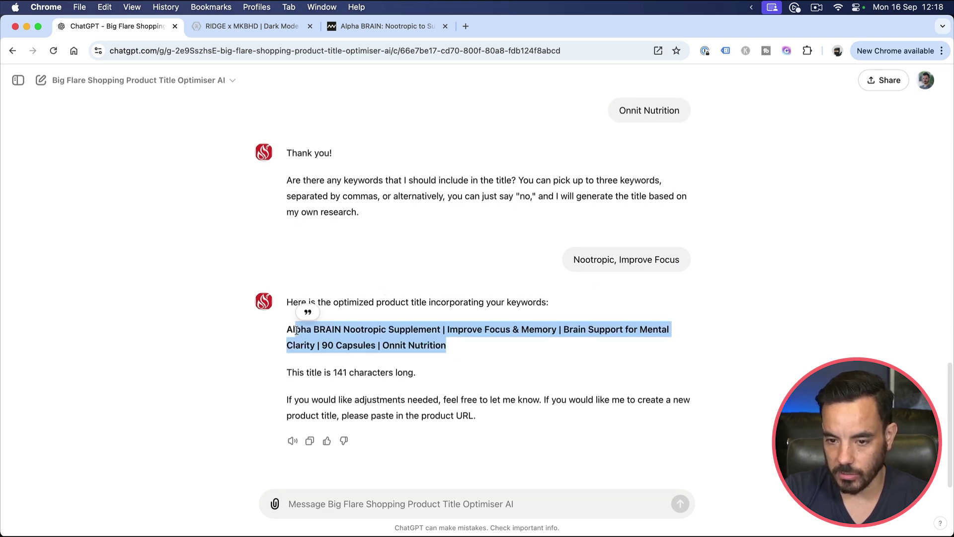
click(463, 296)
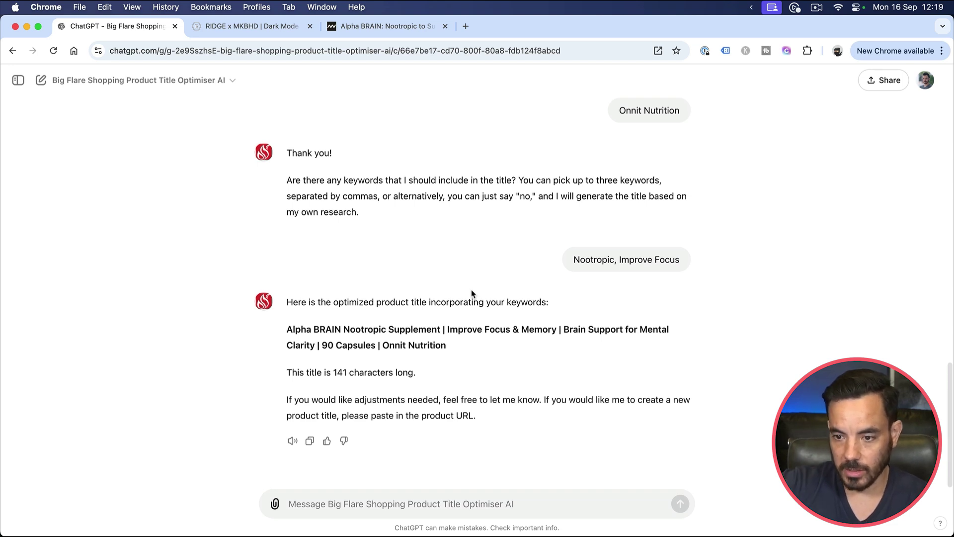
drag(478, 347, 279, 337)
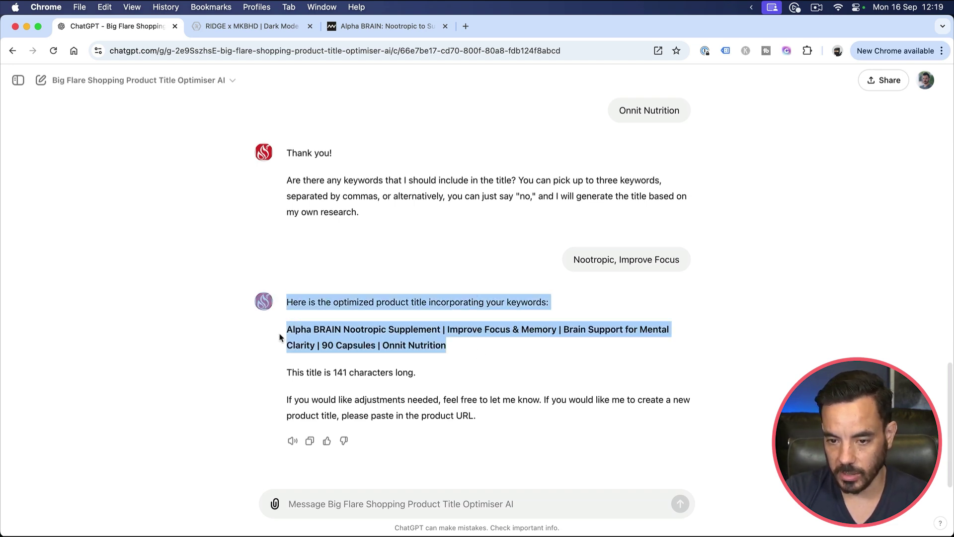
click(372, 334)
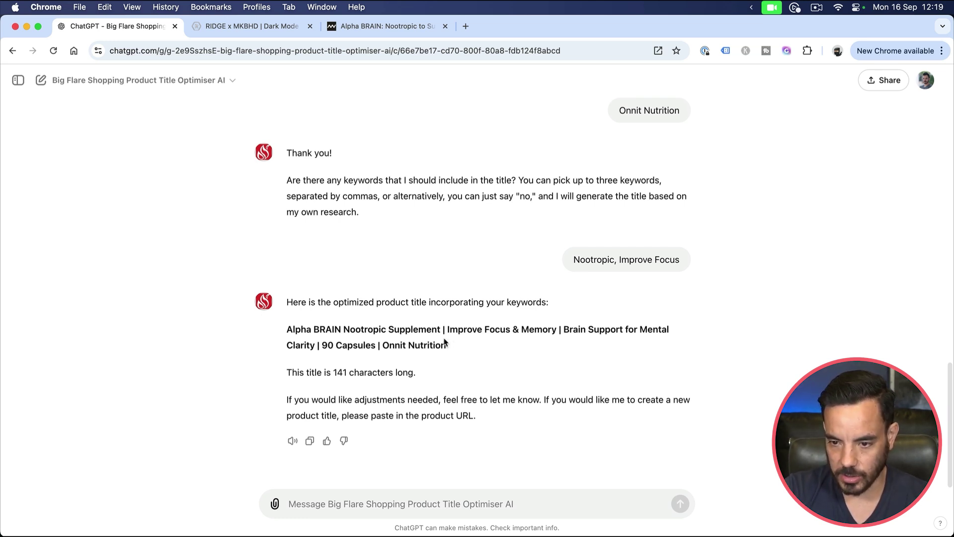
drag(447, 345, 277, 330)
click(326, 342)
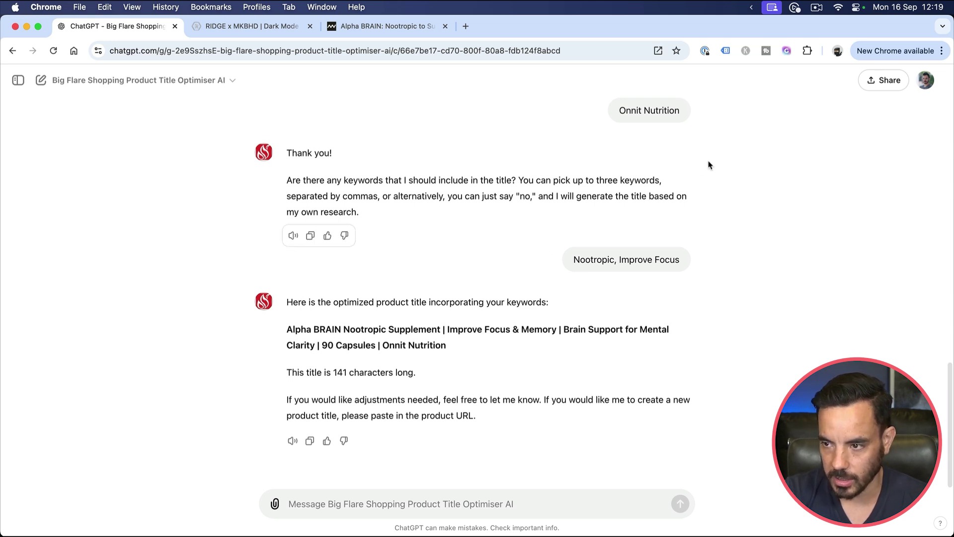
- Switch to the Merchant Center Next Overview showing 85 approved products and 4.49K clicks
key(alt+Tab)
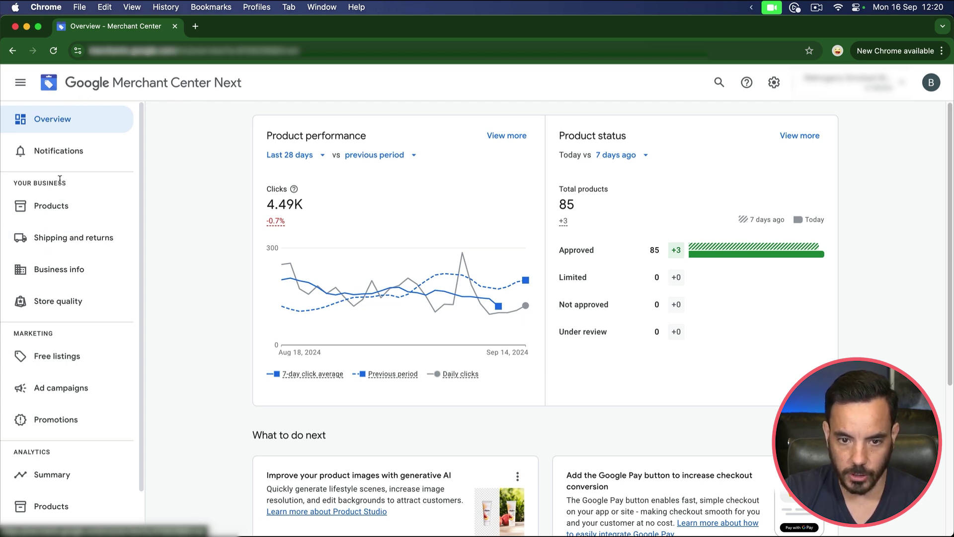
- List all 85 products under Products and highlight the first product's data source
click(49, 206)
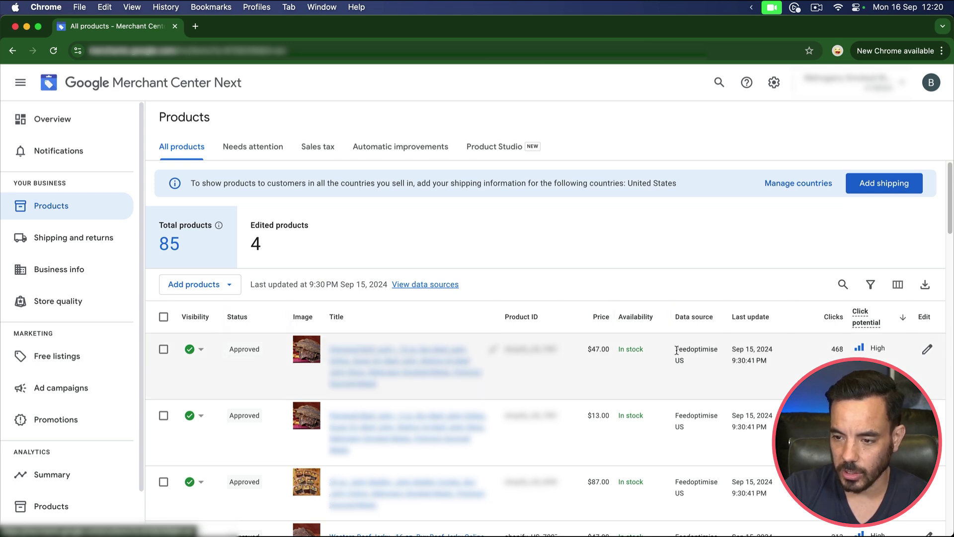
drag(677, 350, 684, 360)
click(694, 375)
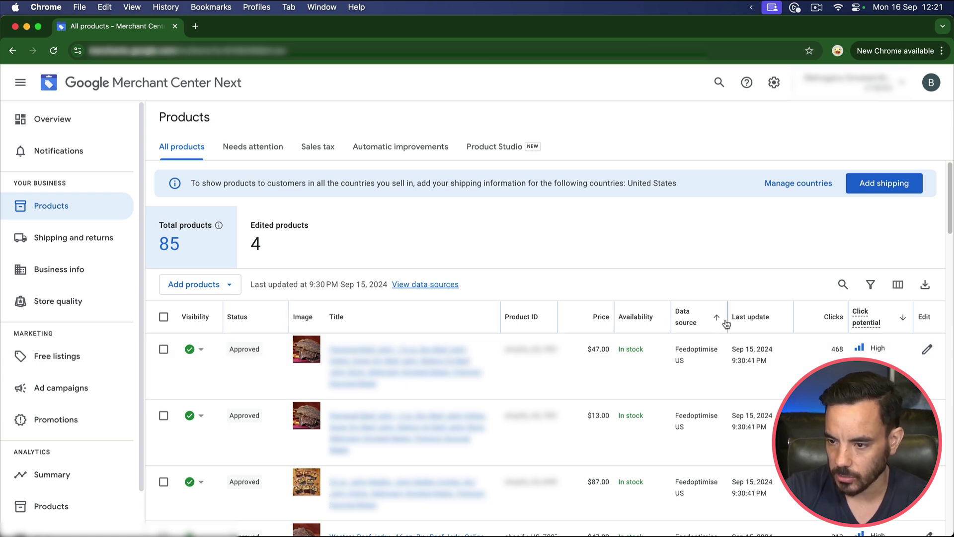
- Open the Peppered Beef Jerky product's Edit product form, showing its 146-character title
click(934, 350)
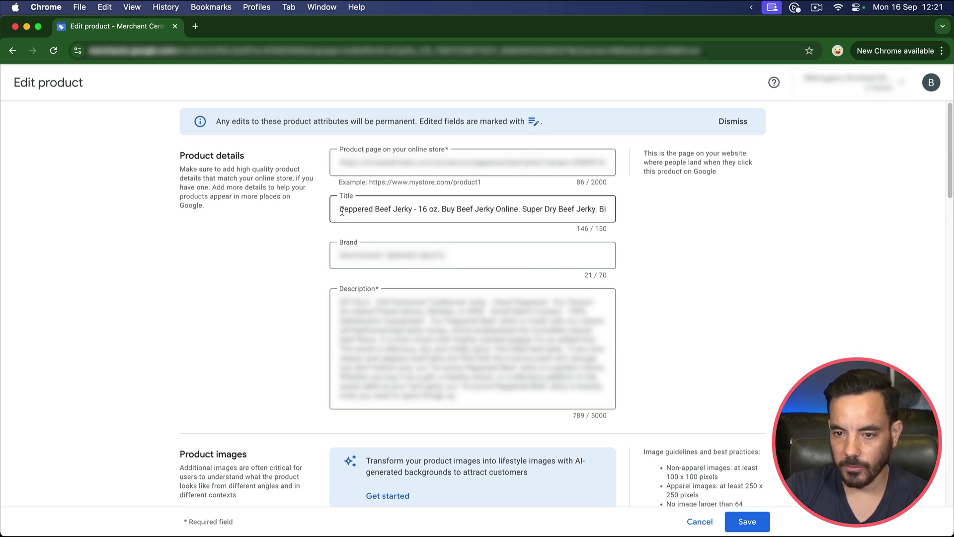
- Replace the Peppered Beef Jerky title with the optimised Alpha BRAIN title copied from ChatGPT
key(super+grave)
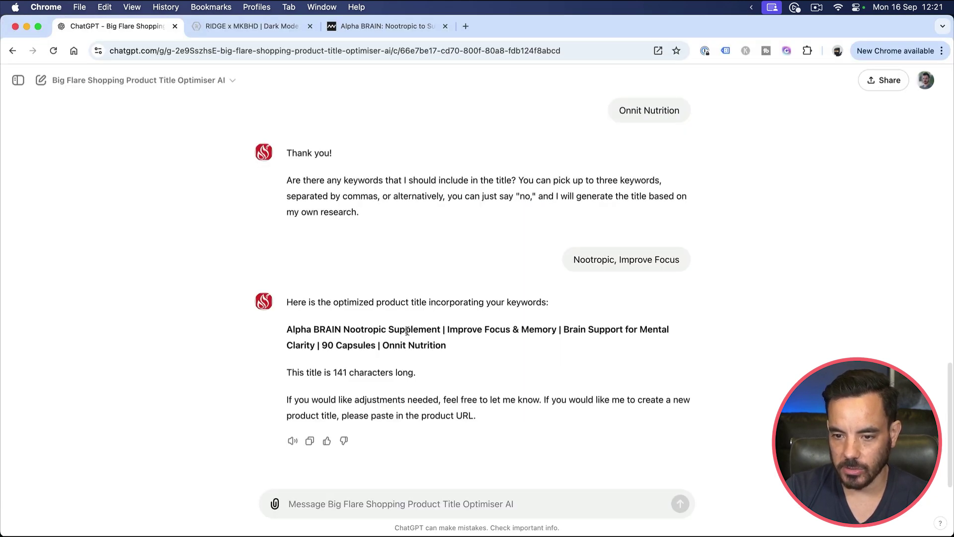
drag(446, 346, 281, 333)
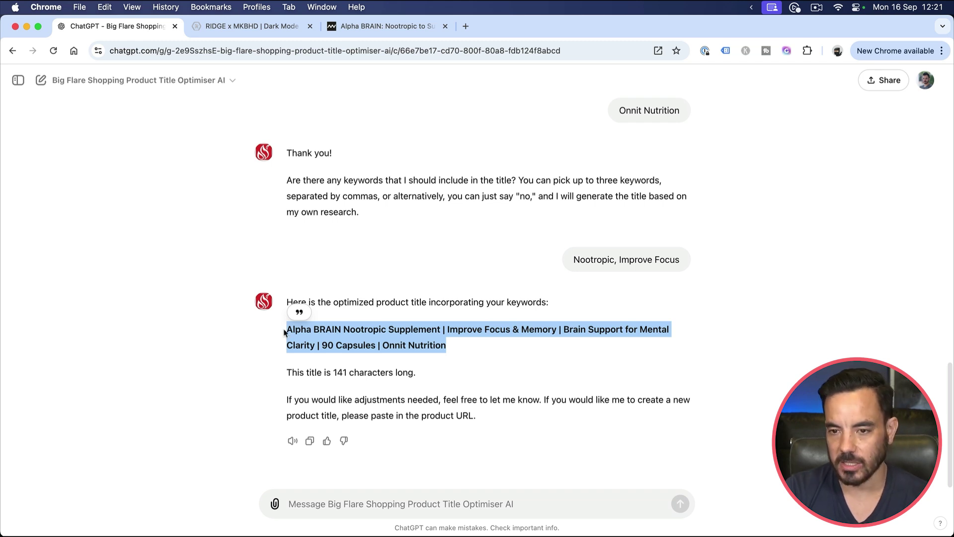
key(super+grave)
triple_click(423, 205)
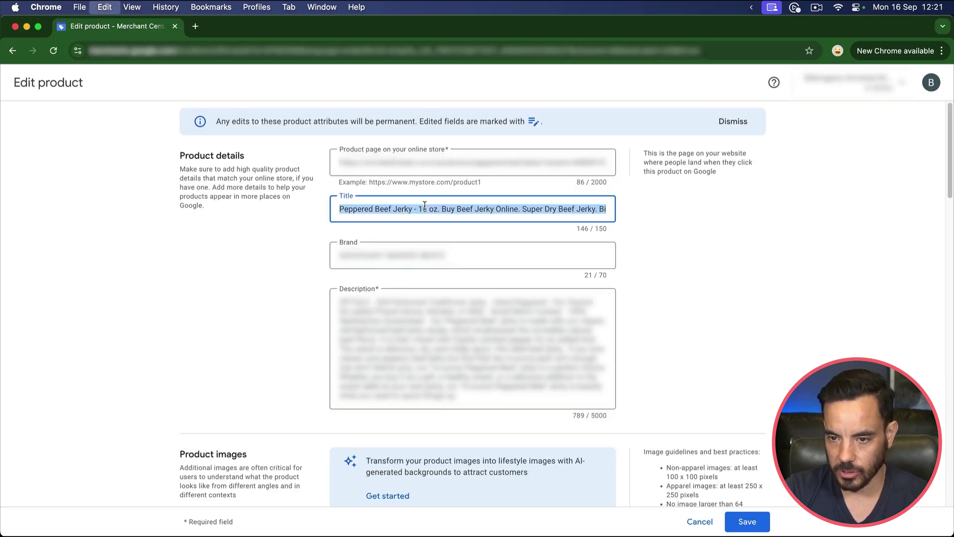
key(BackSpace)
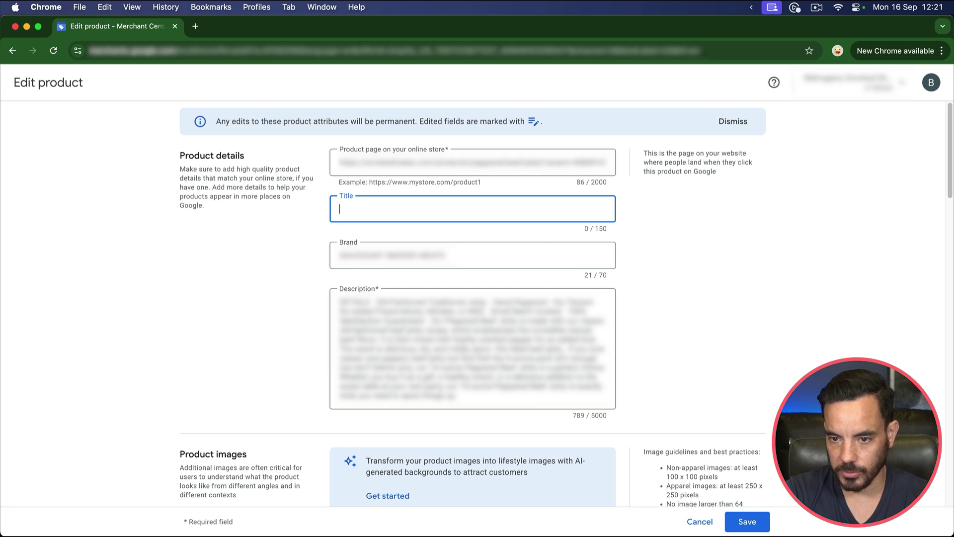
text(Alpha BRAIN Nootropic Supplement | Improve Focus & Memory | Brain Support For Mental Clarity | 60 Capsules | Brain Nutrition)
- Cancel the edit without saving and go back to the Products list
click(706, 263)
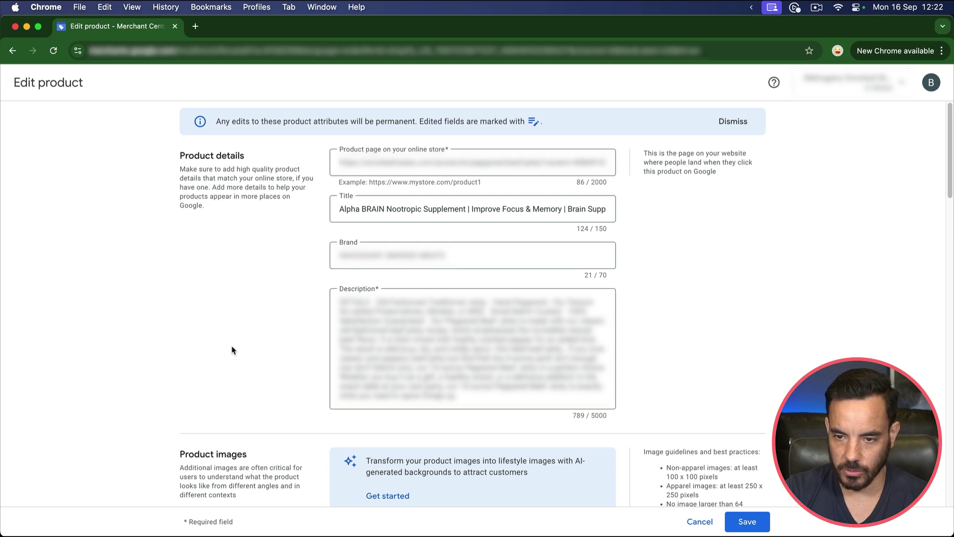
click(365, 217)
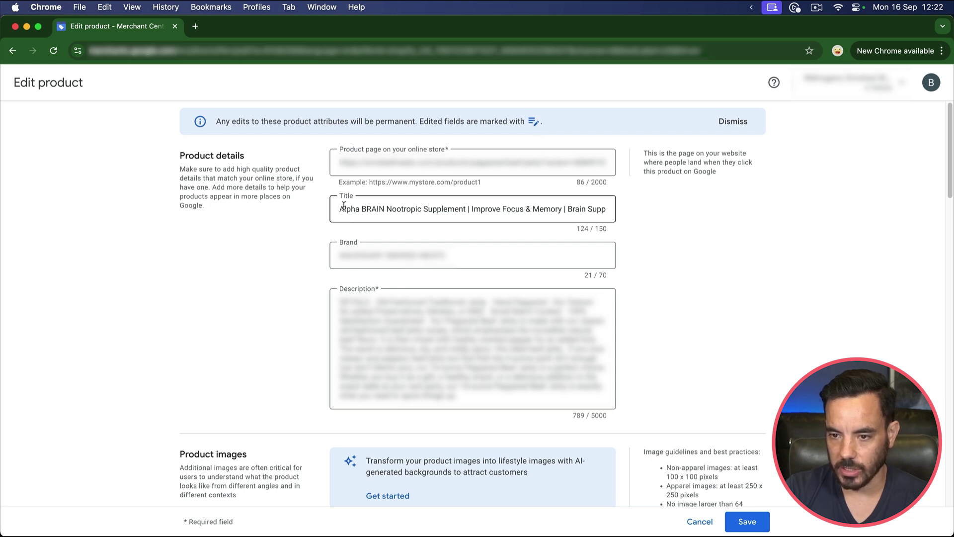
click(702, 525)
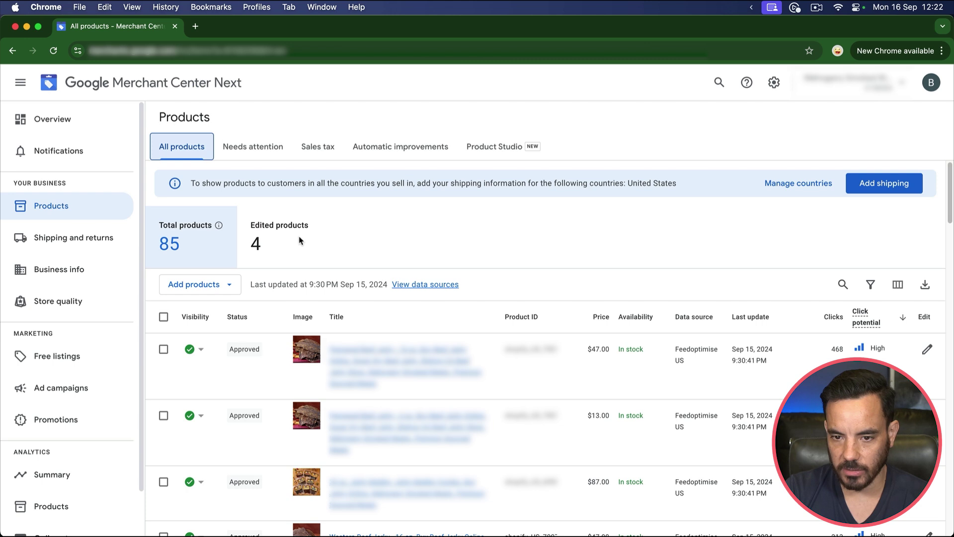
- Filter to edited products and reopen the Peppered Beef Jerky edit form with its original title
click(256, 245)
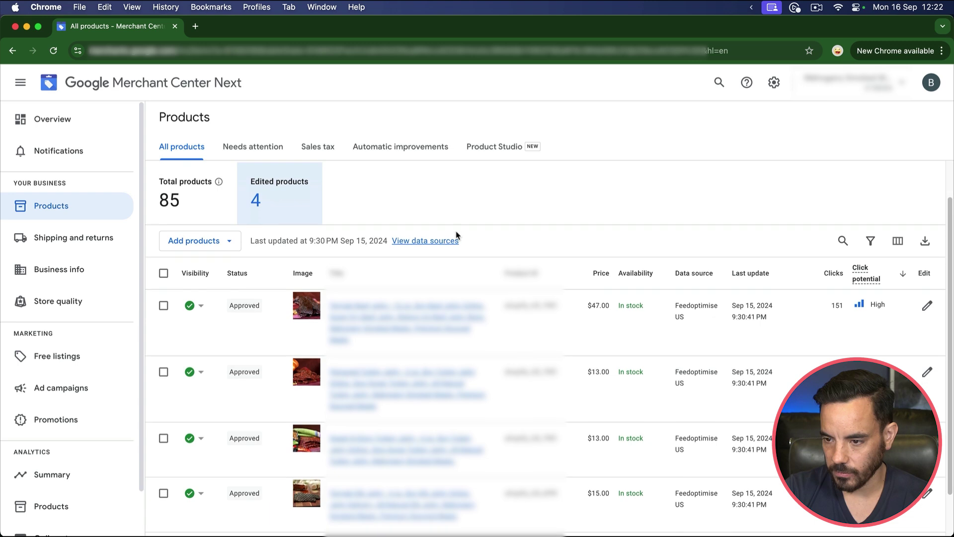
scroll(458, 235, down, 2)
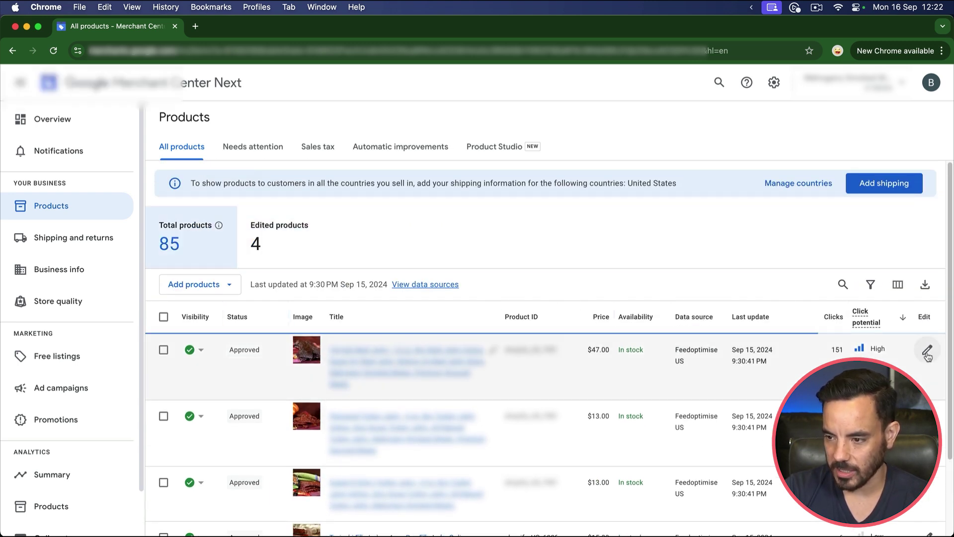
click(927, 352)
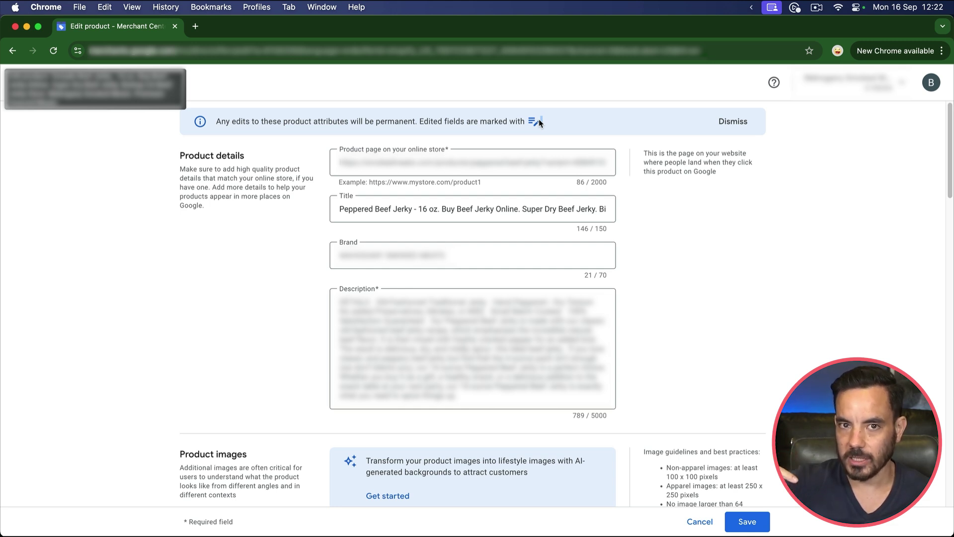
click(500, 208)
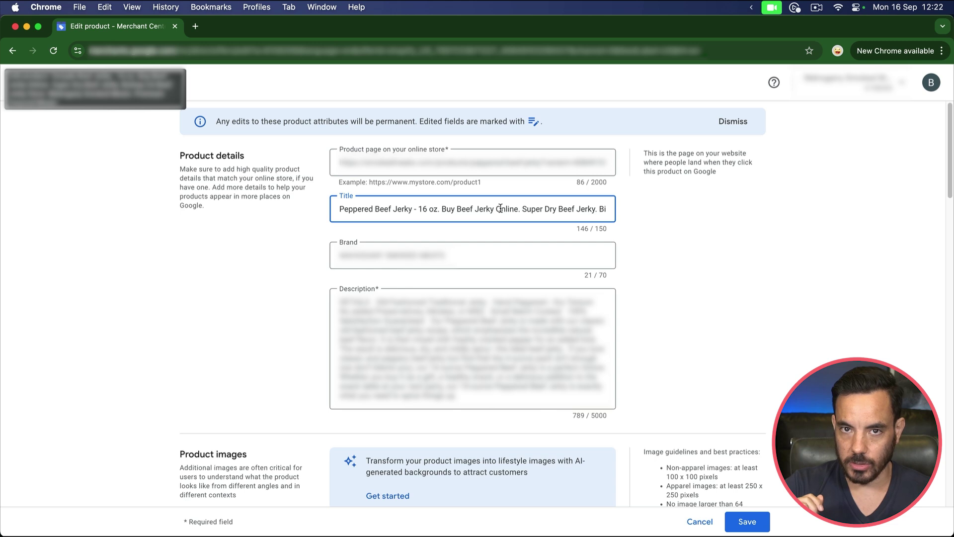